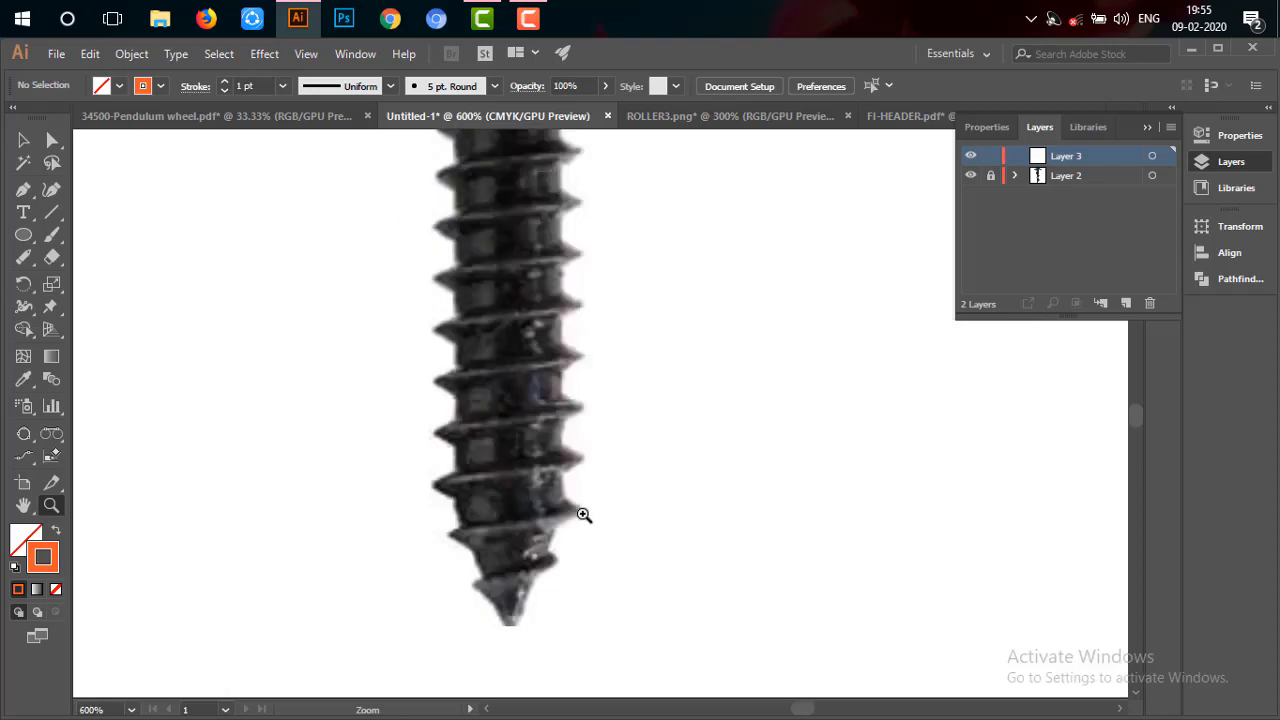
Draw an open S-shaped curve with the Pen tool along one thread ridge near the screw's lower end, hooked around both sides
left_click(584, 514)
left_click(557, 438)
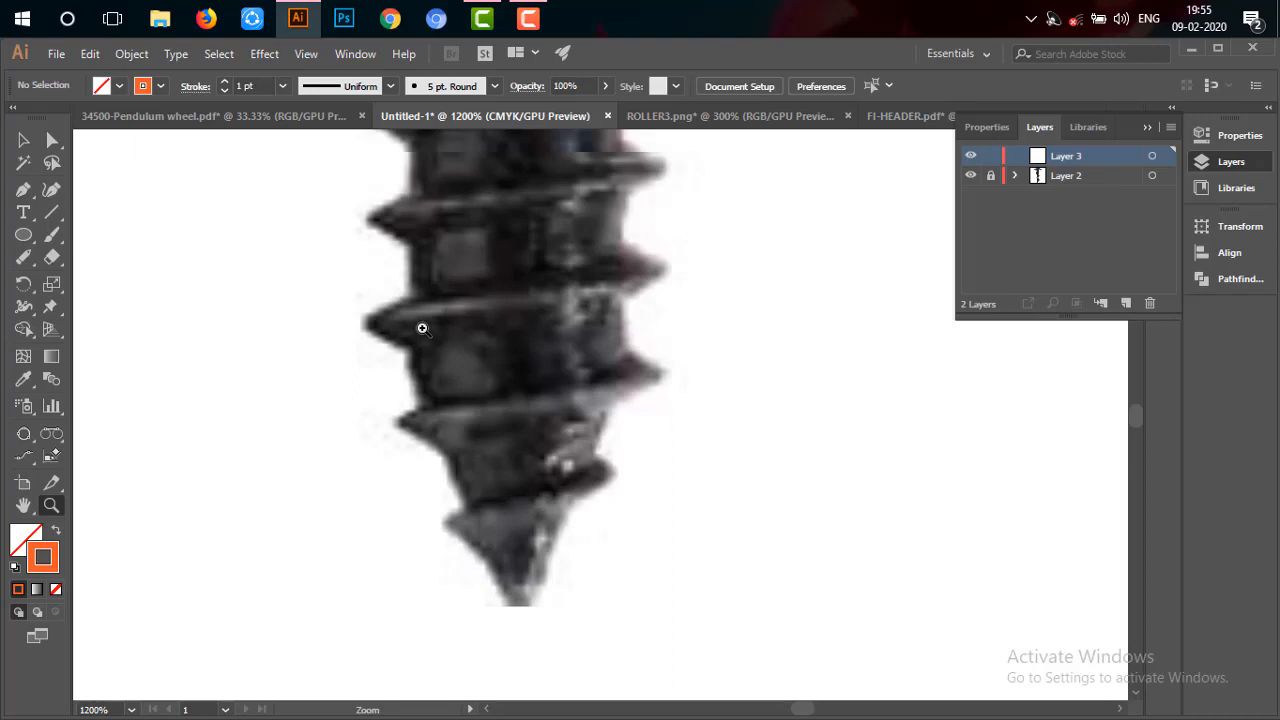
key("p")
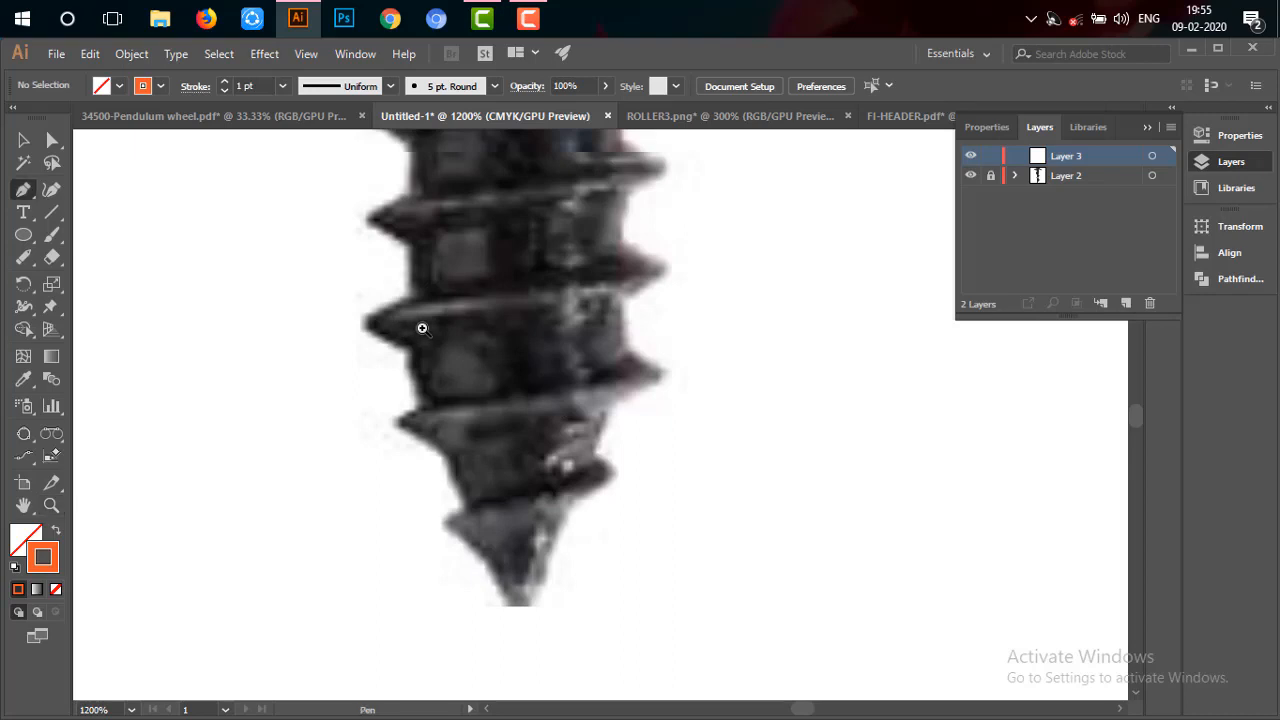
left_click(607, 241)
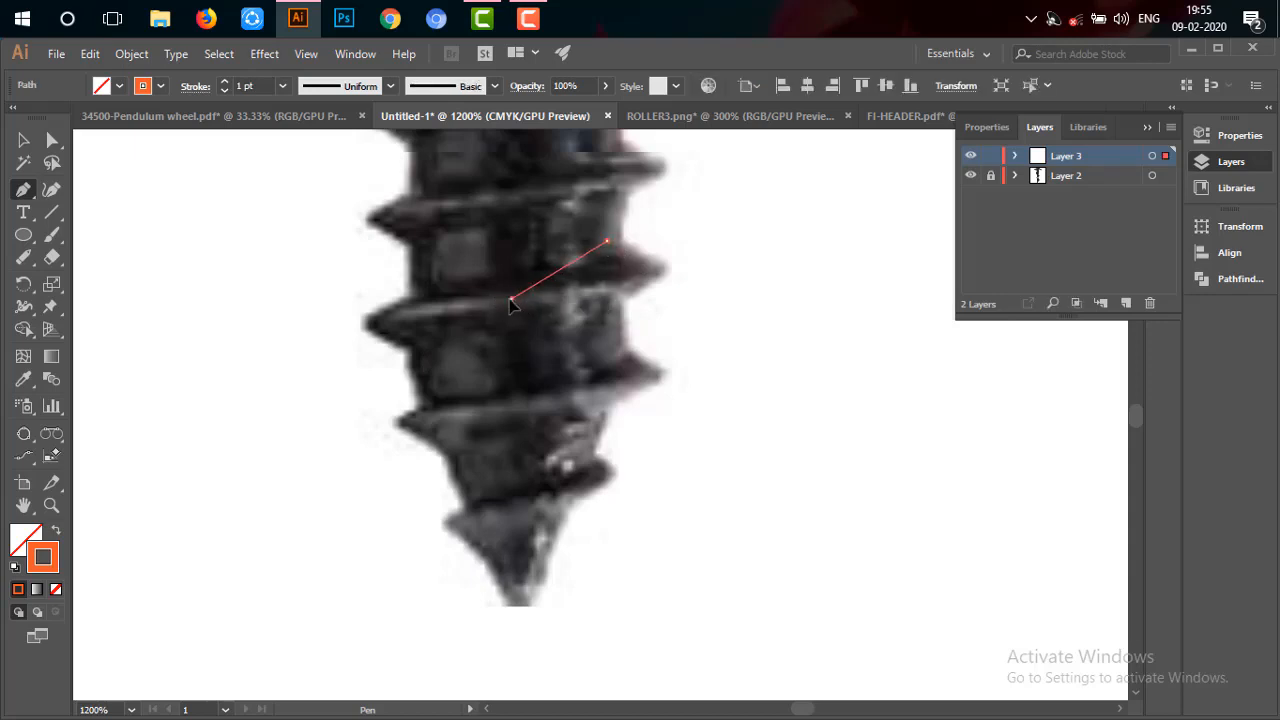
left_click_drag(510, 300, 293, 323)
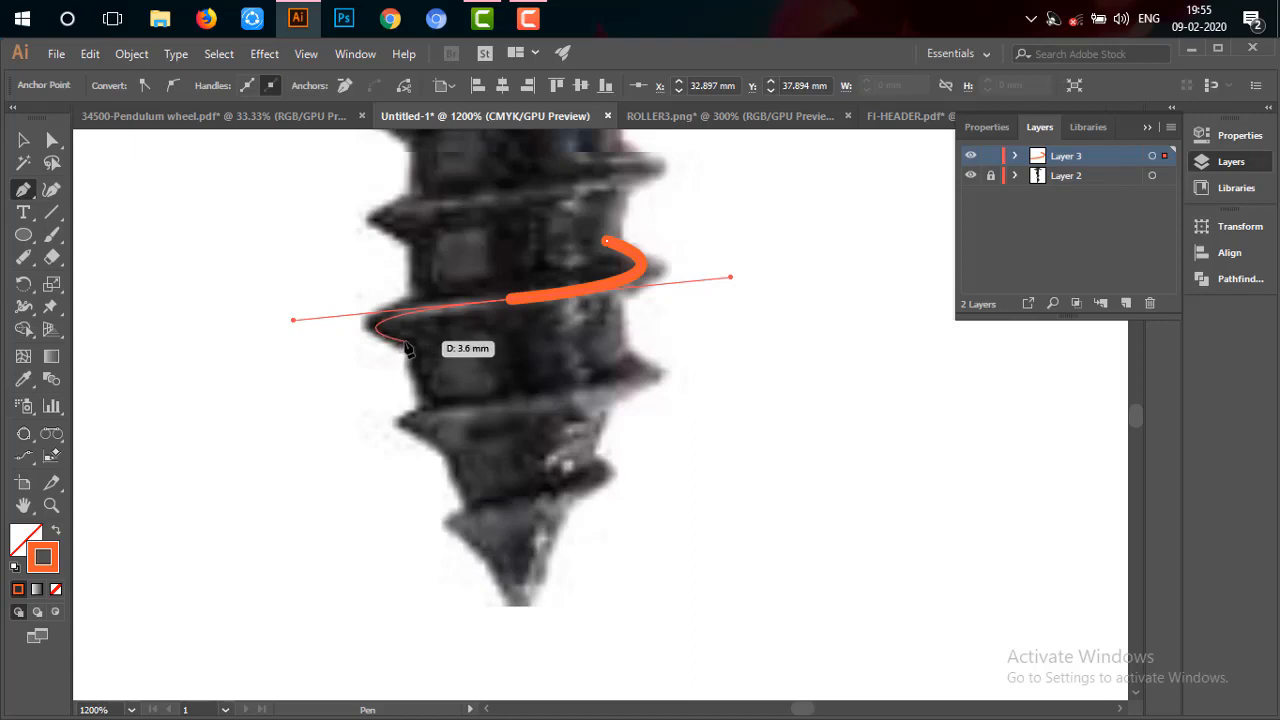
left_click(405, 345)
left_click(633, 222, "ctrl")
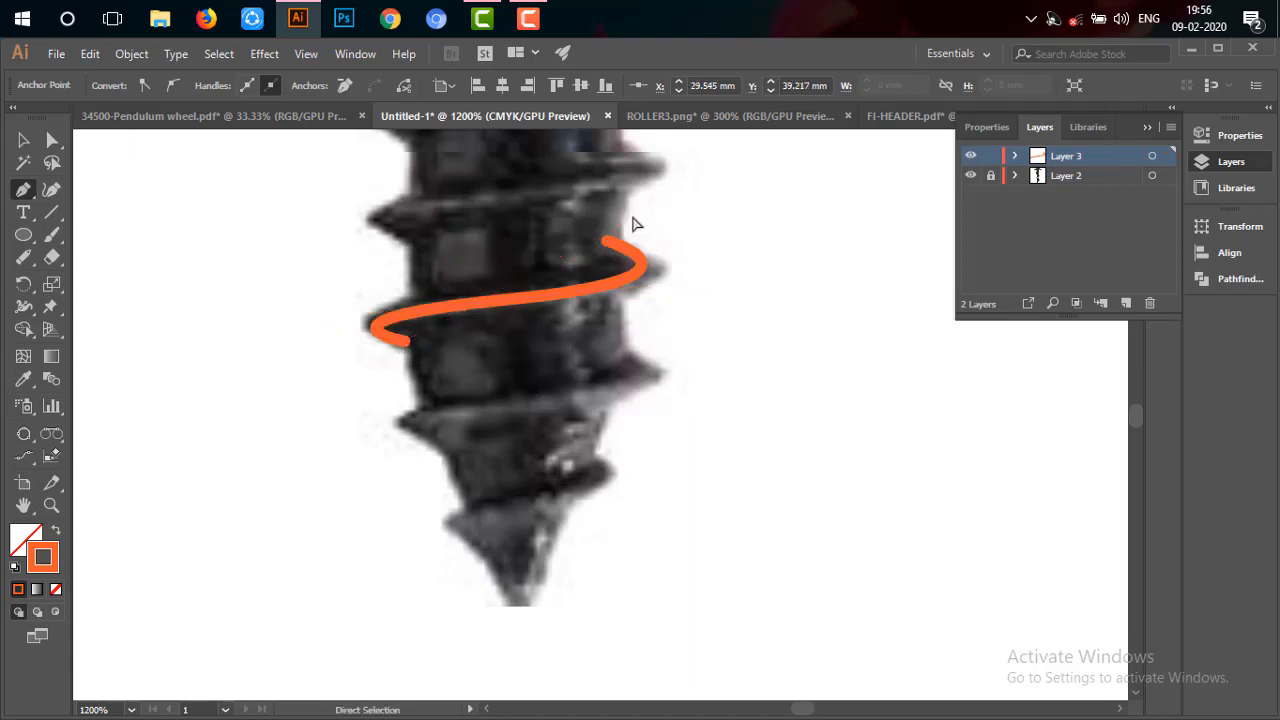
Duplicate the thread curve straight up onto the uppermost thread ridge below the screw head
left_click_drag(683, 269, 684, 451)
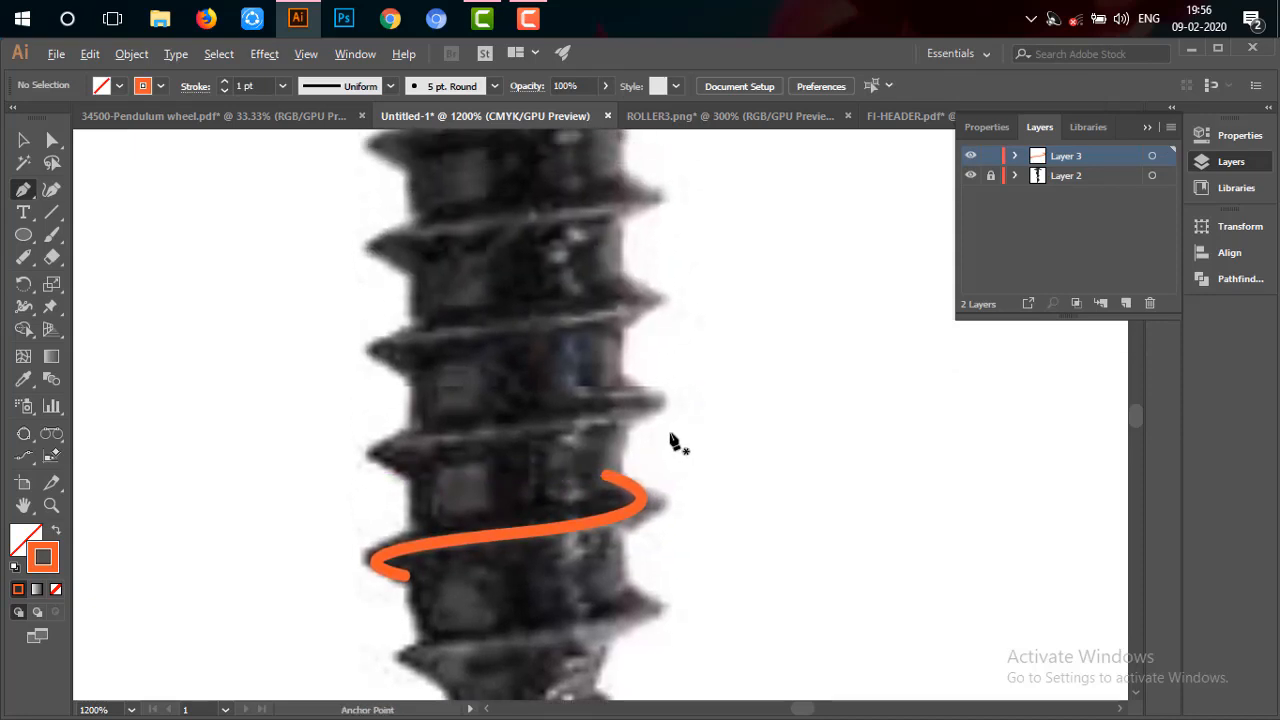
key("z")
left_click(645, 425, "alt")
left_click(590, 387, "alt")
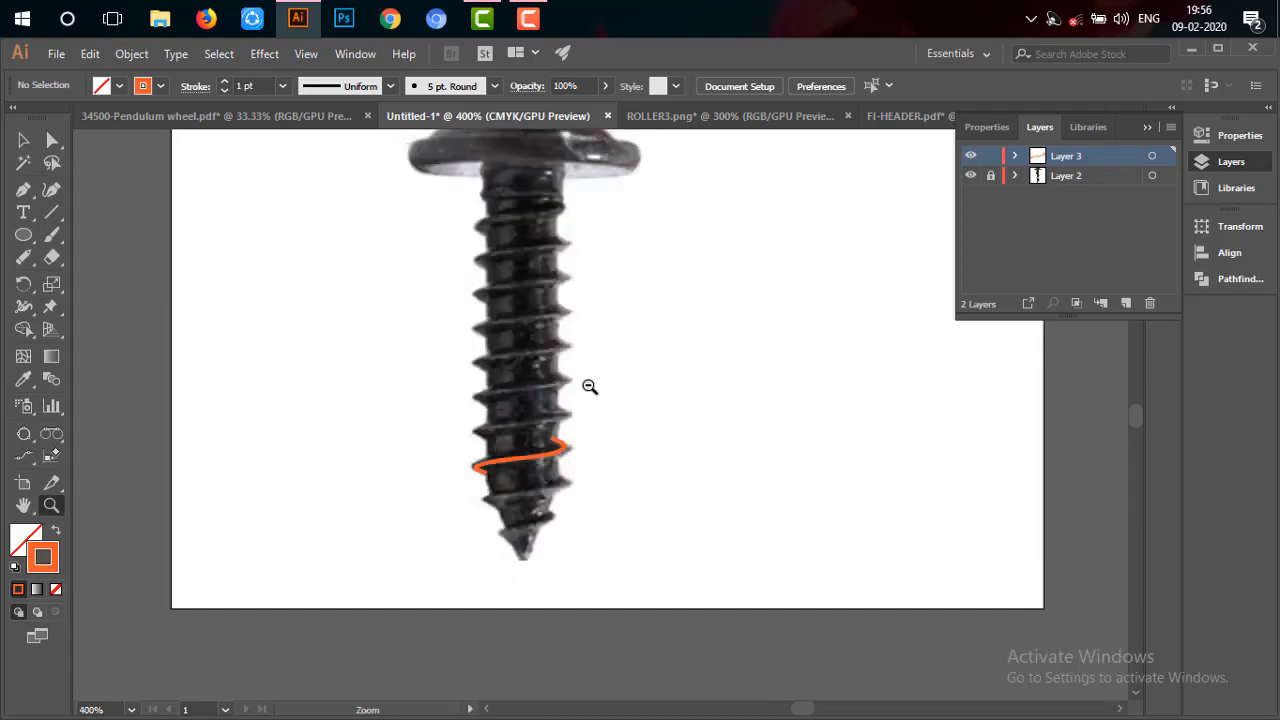
left_click_drag(574, 345, 580, 389)
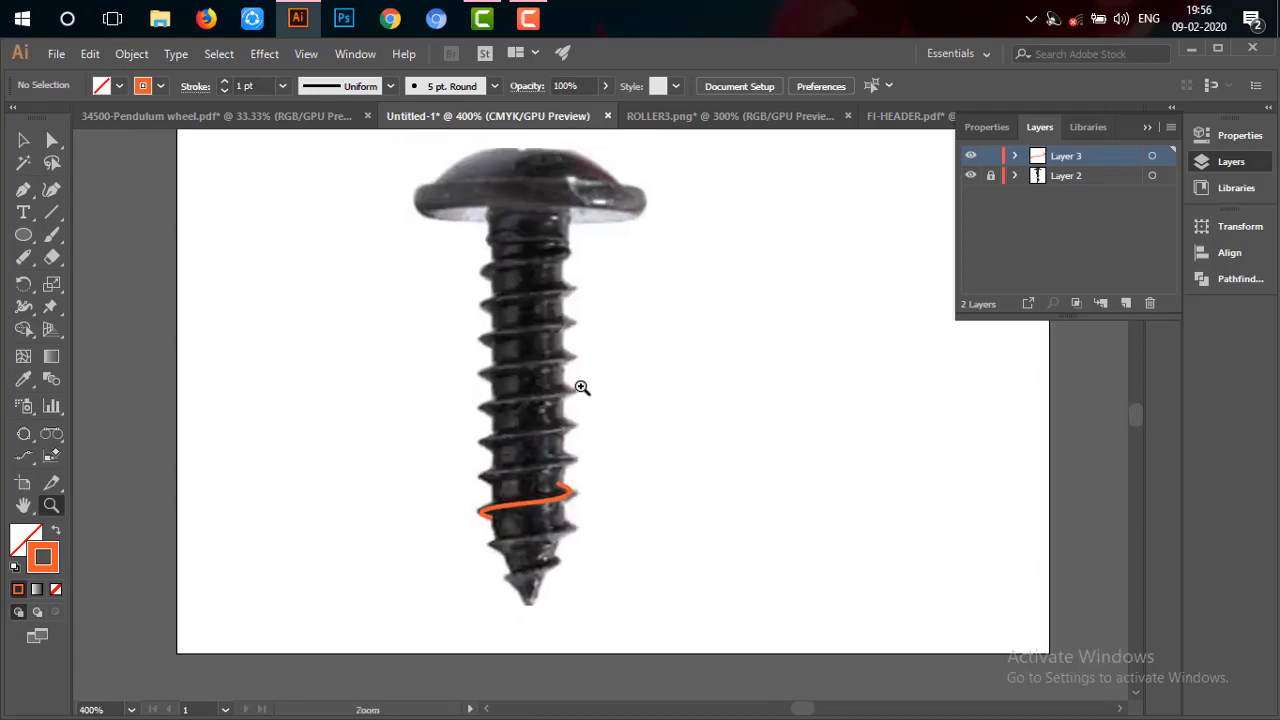
key("v")
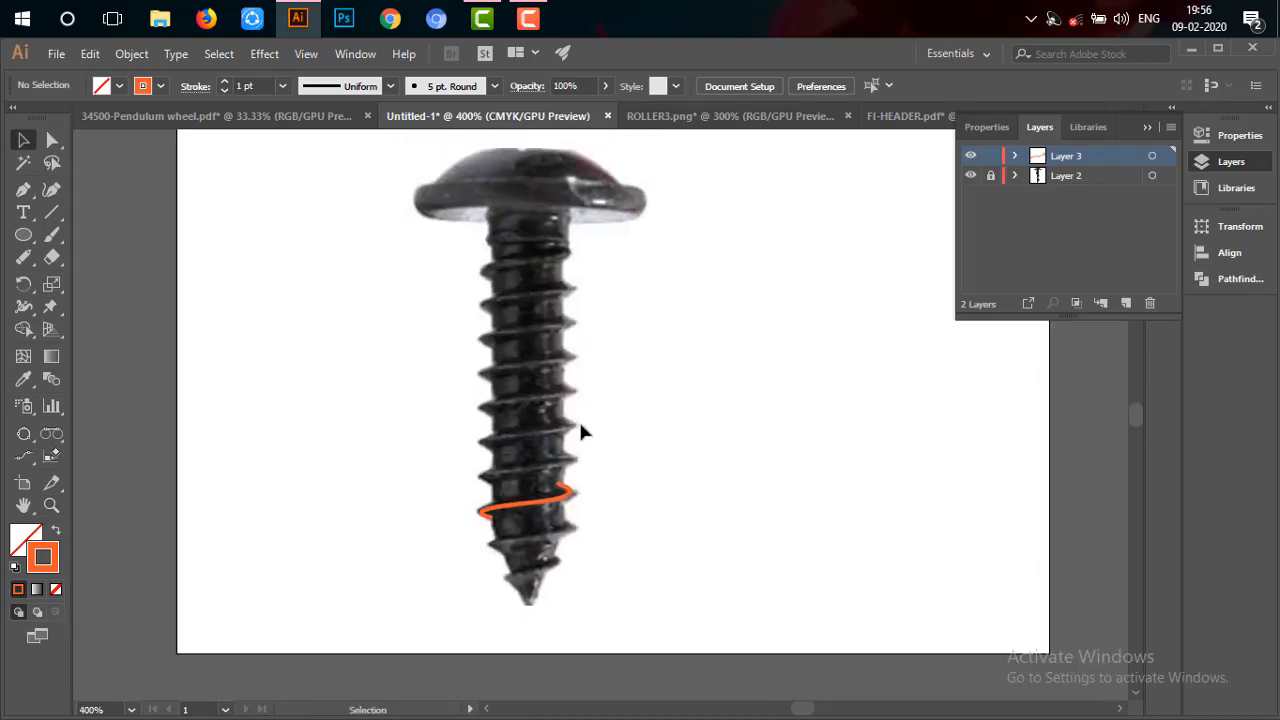
left_click(557, 503)
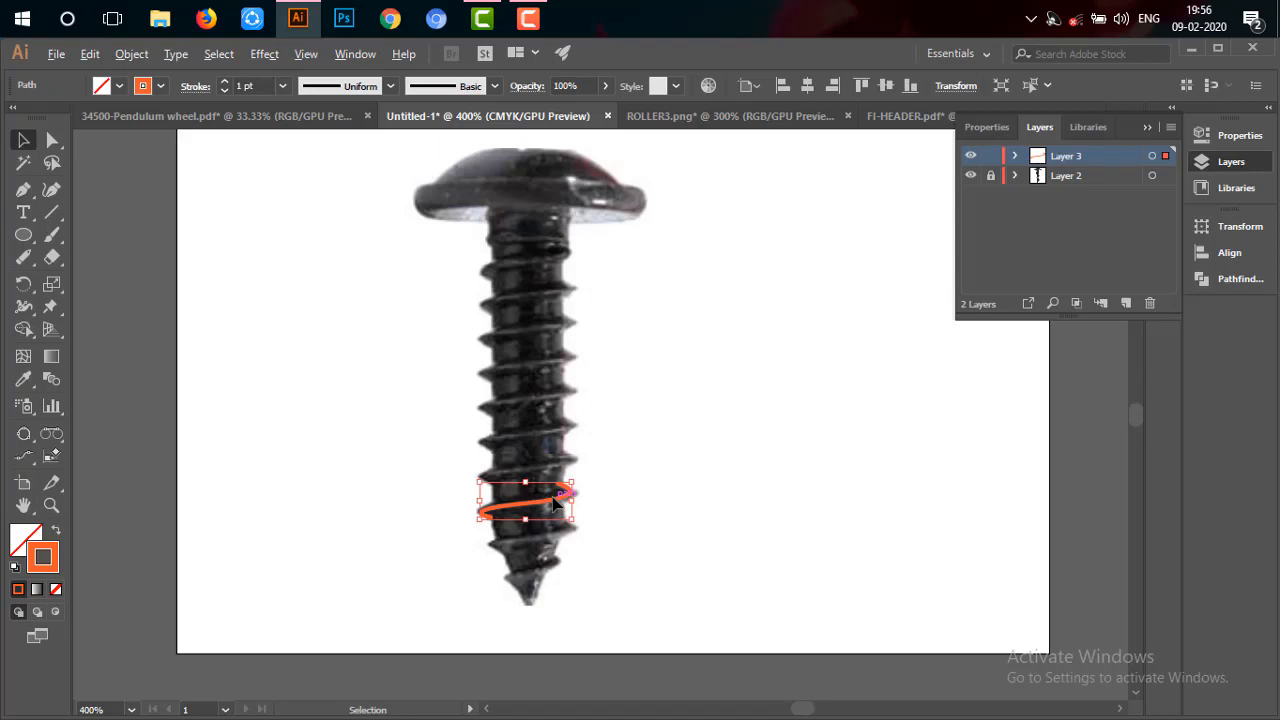
left_click_drag(555, 503, 557, 264)
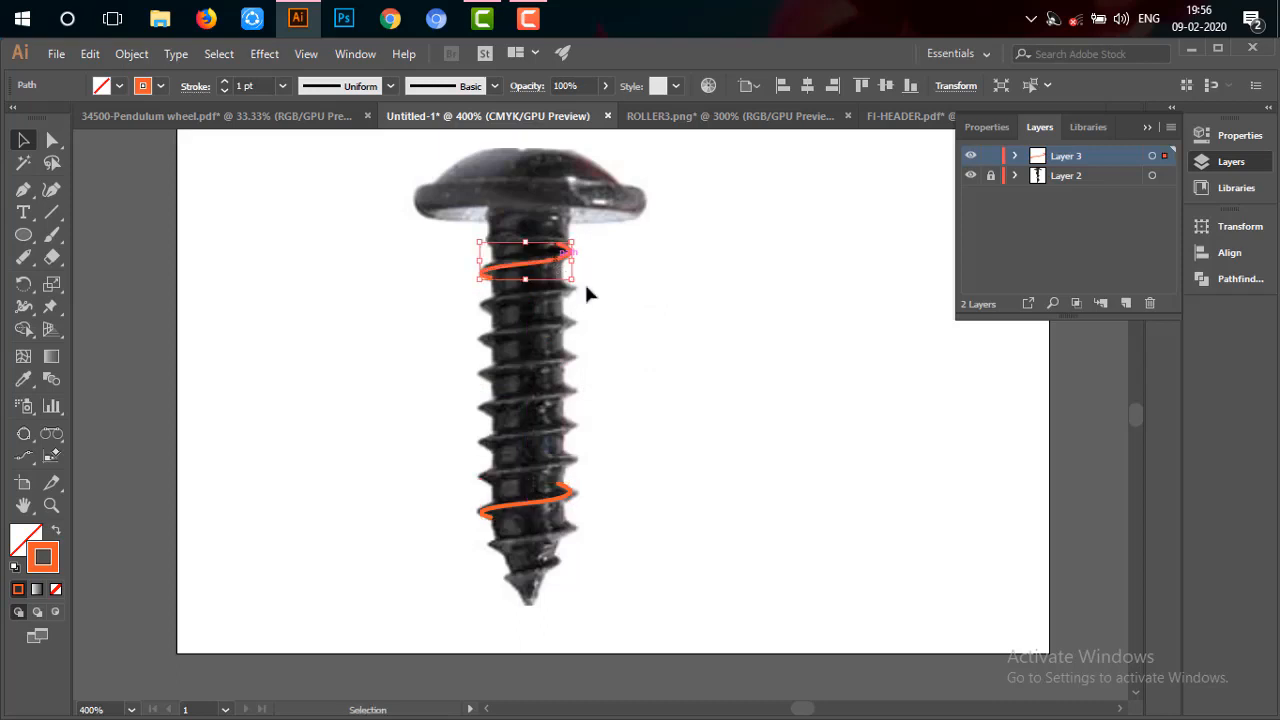
left_click(660, 395)
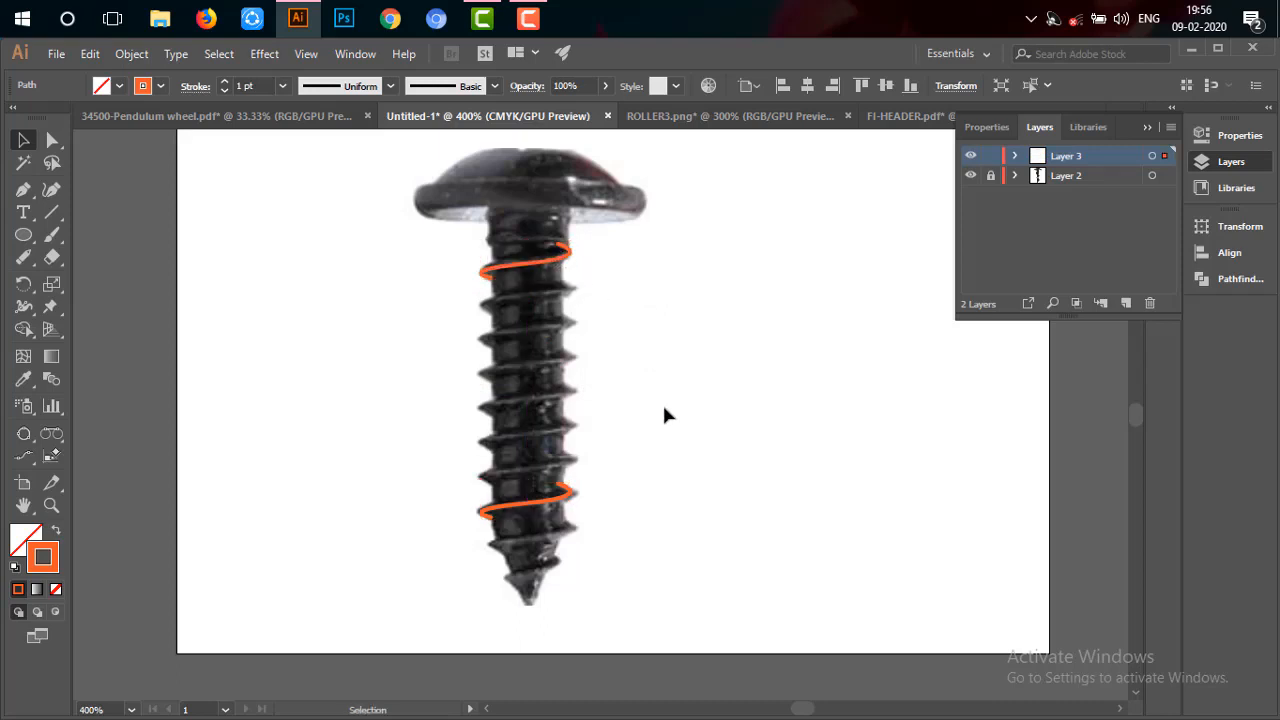
Select both thread curves and set the blend spacing to Specified Steps with a value of 6
left_click(530, 270)
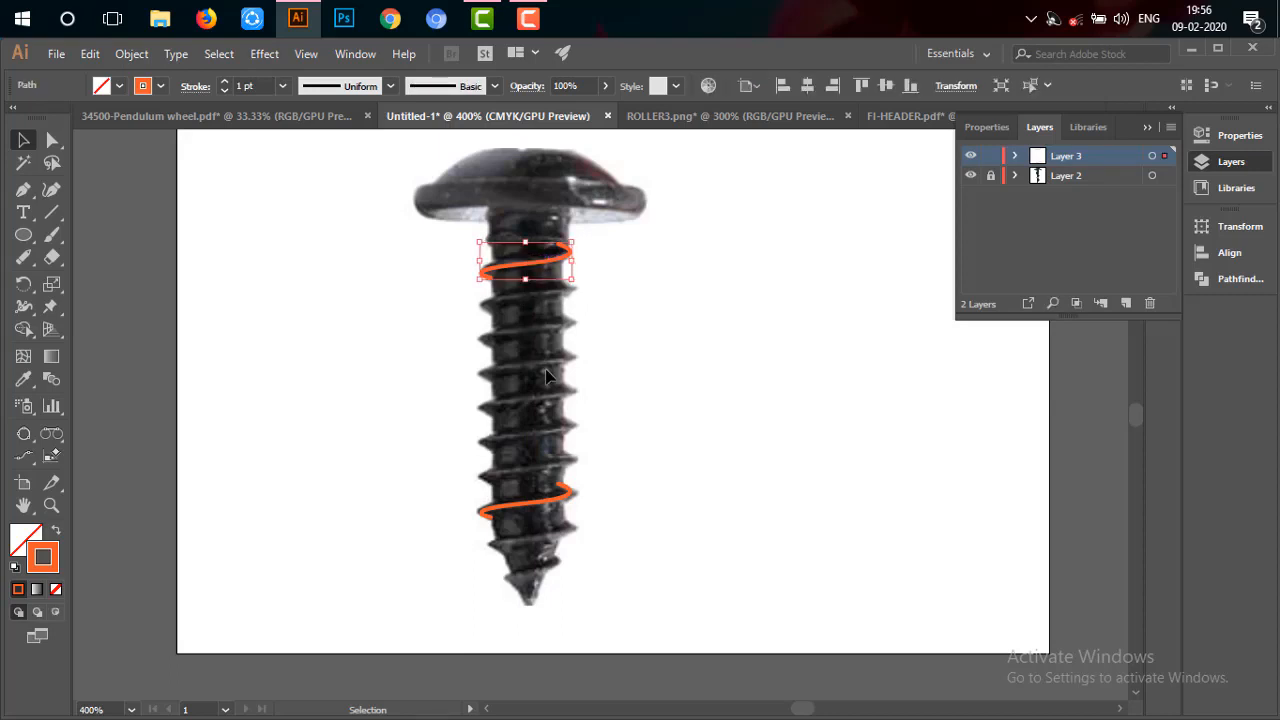
left_click(543, 505, "shift")
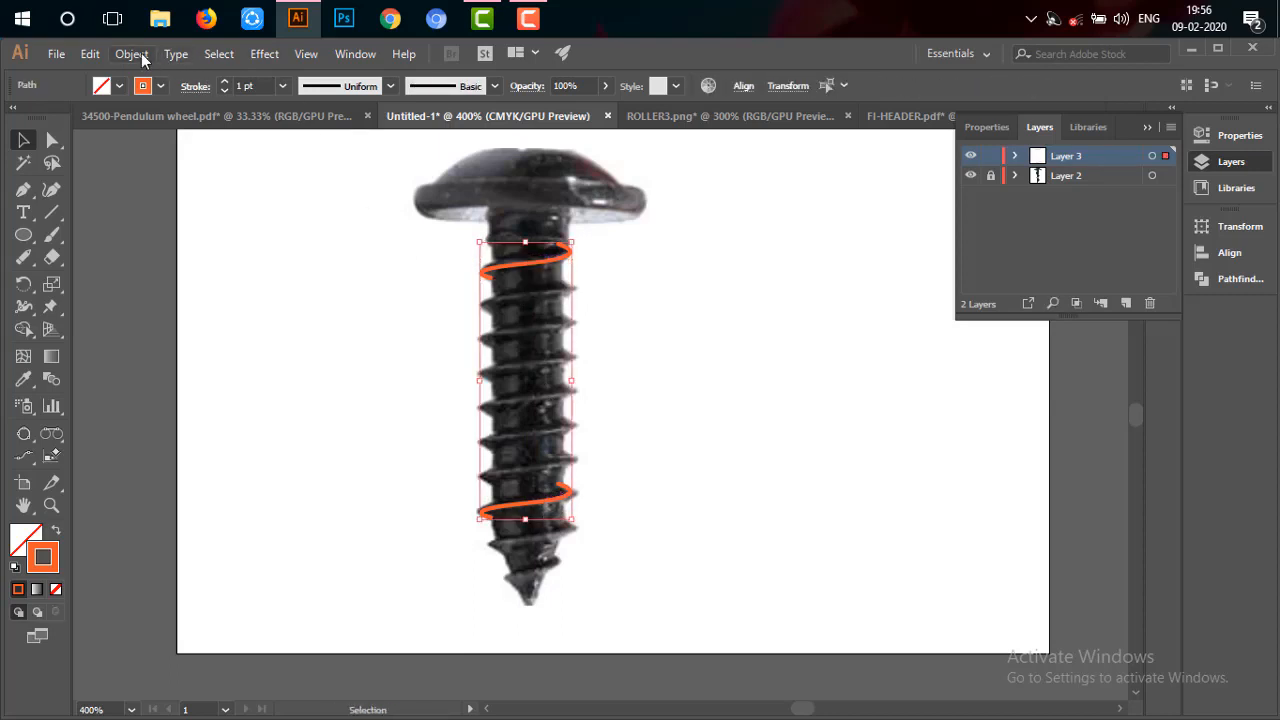
left_click(141, 53)
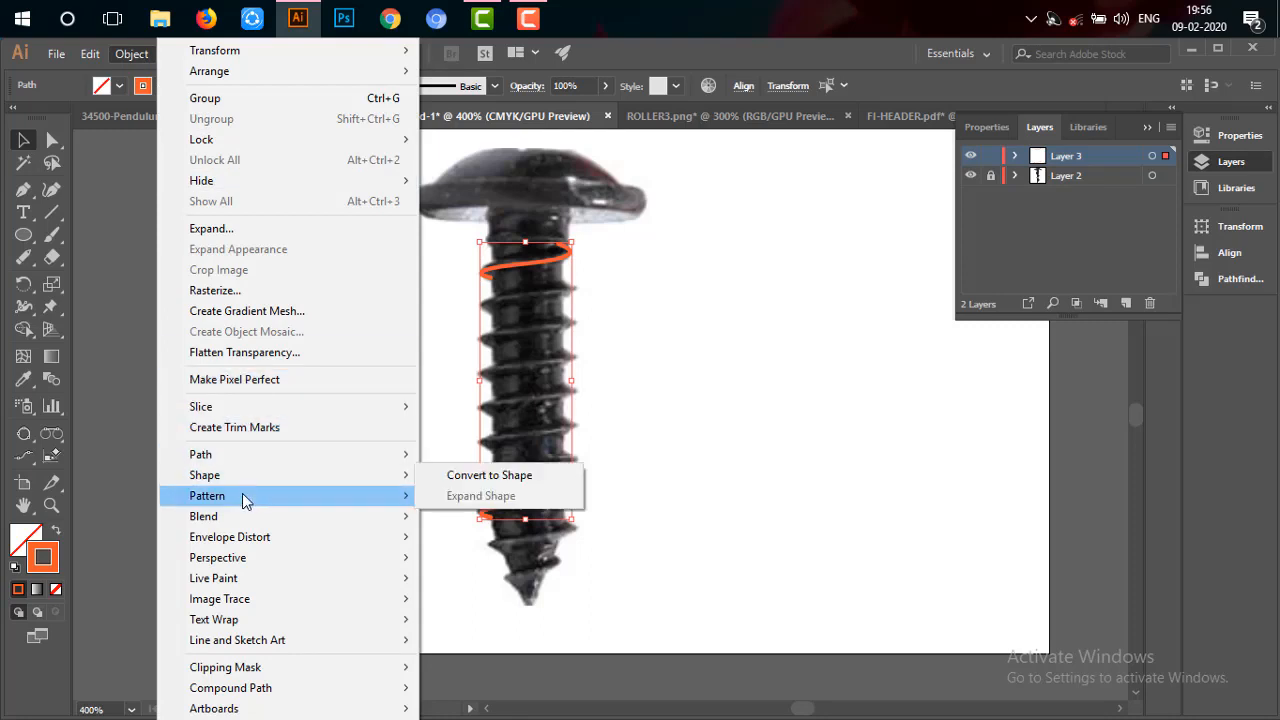
mouse_move(249, 516)
left_click(478, 566)
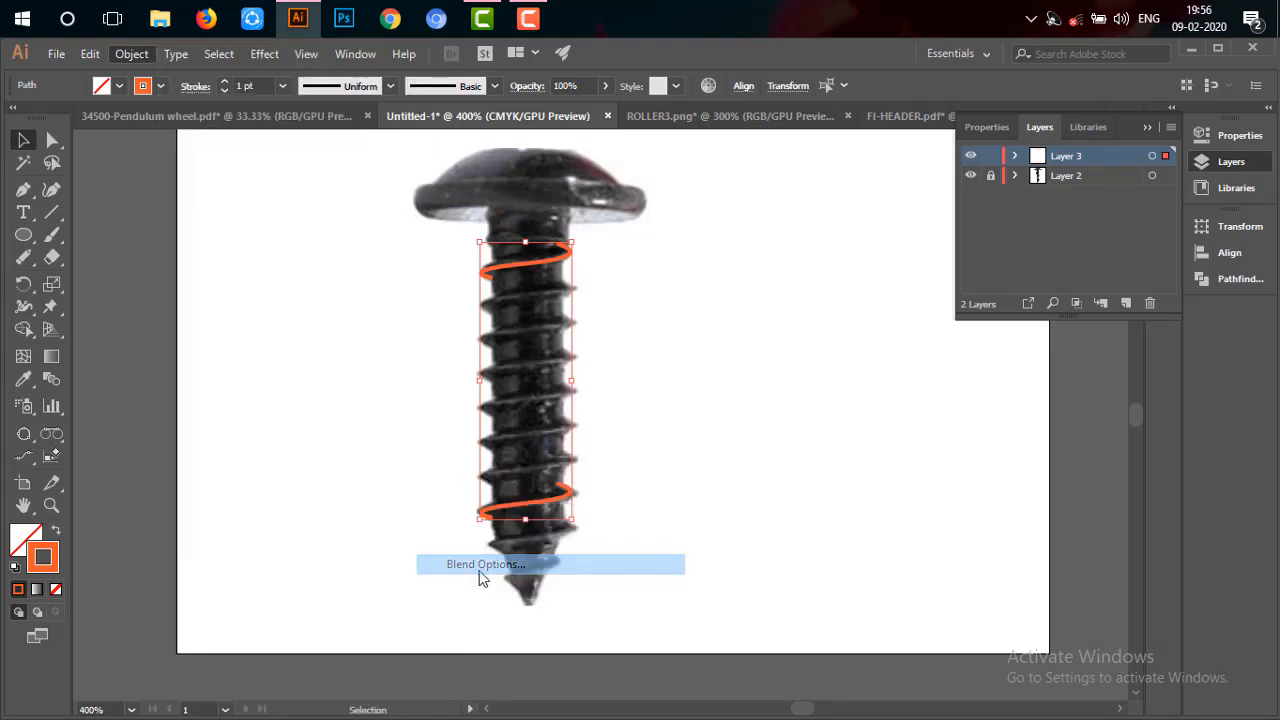
left_click(780, 197)
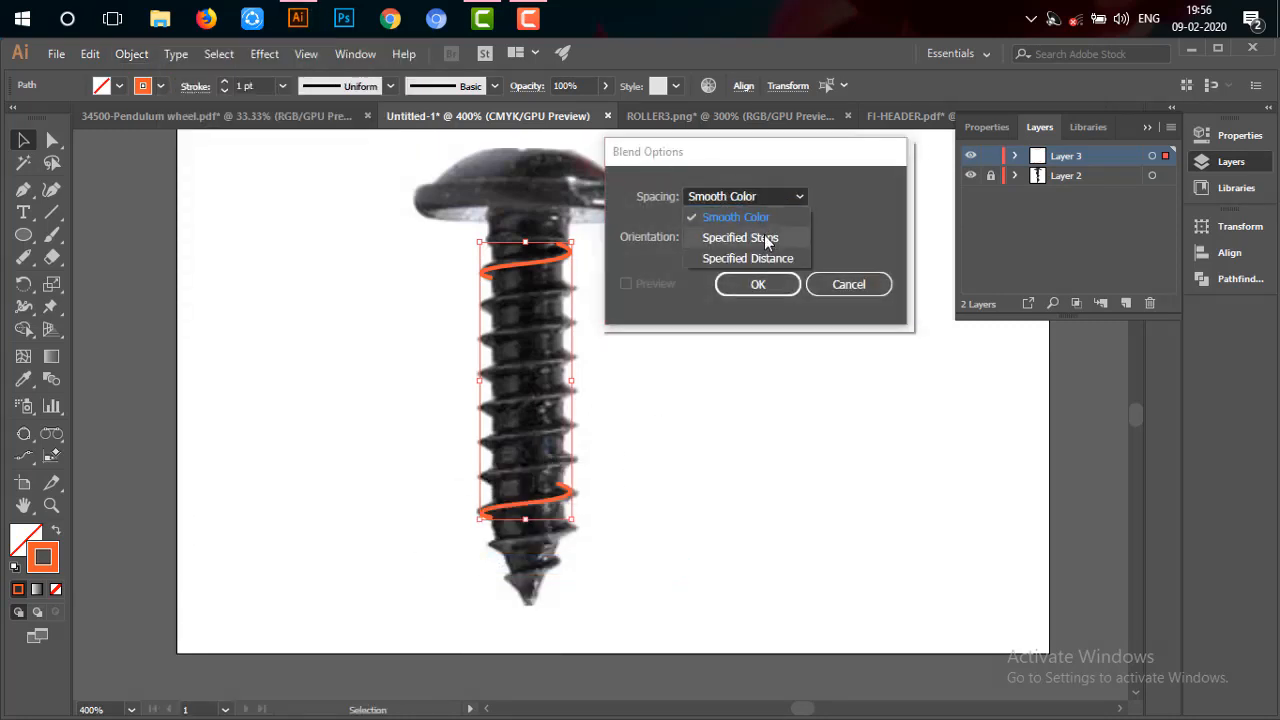
left_click(764, 237)
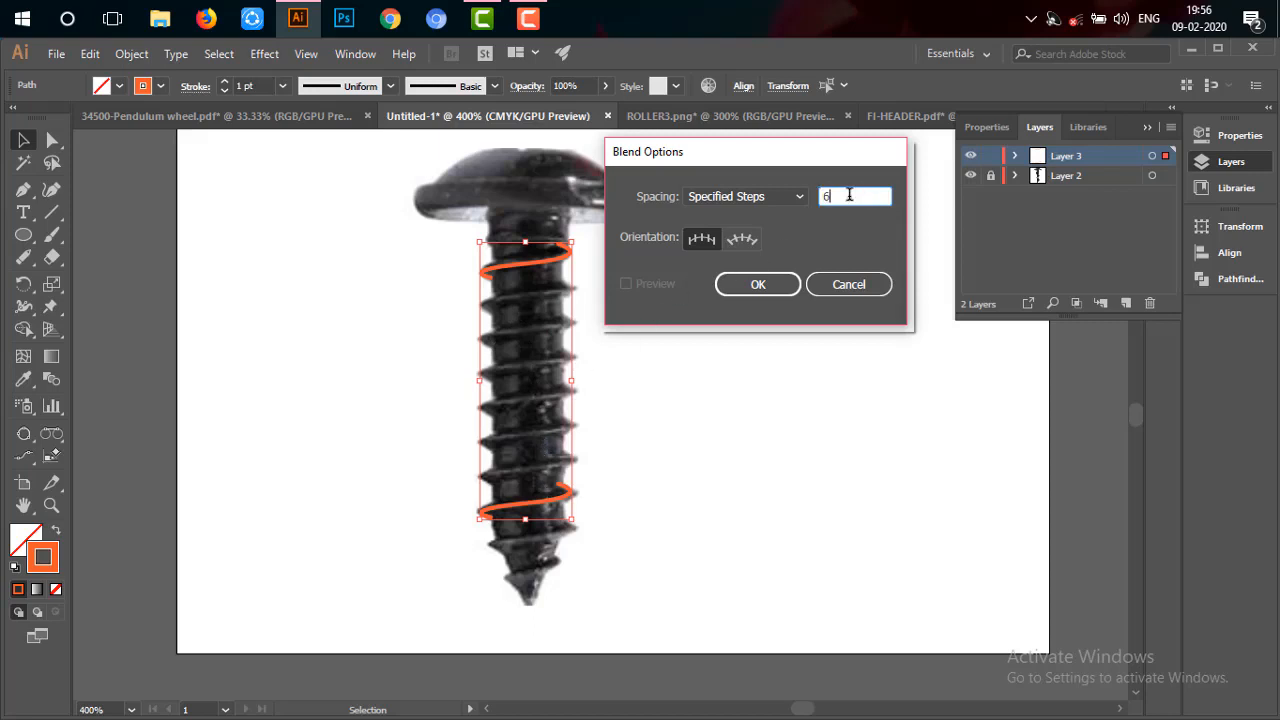
type("6")
left_click(777, 284)
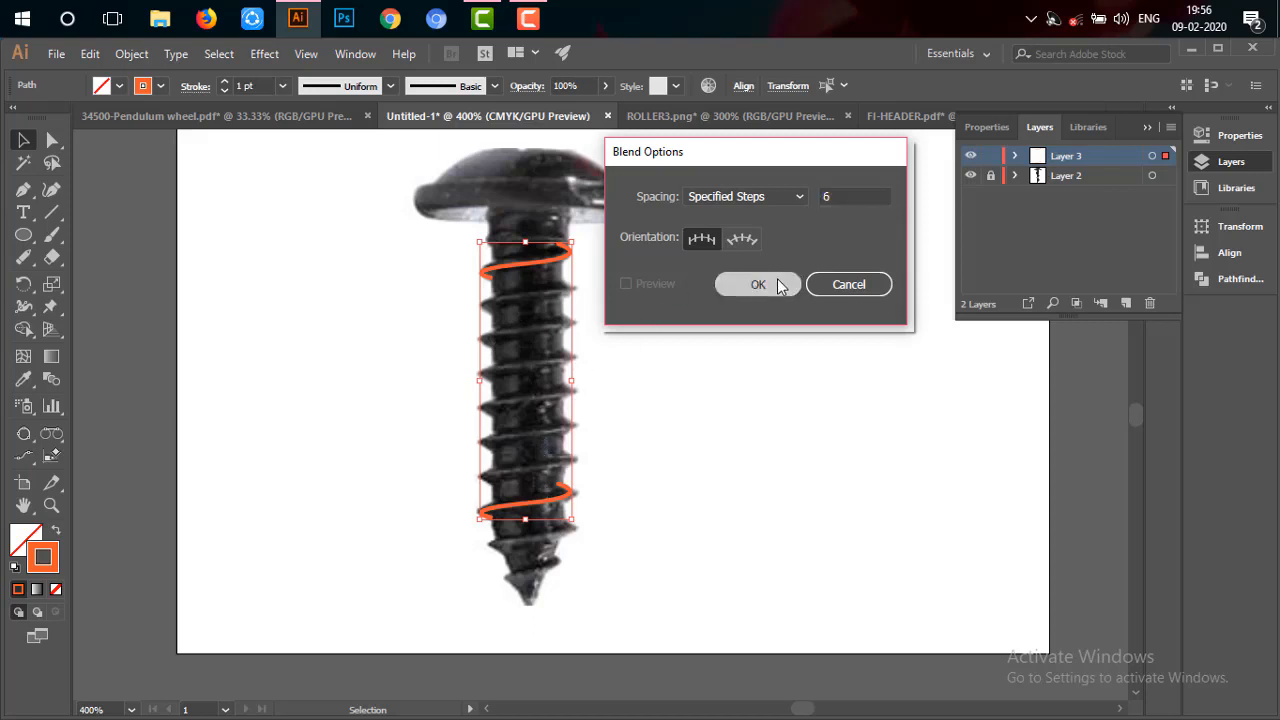
Make a blend between the upper and lower thread curves, and deselect it
left_click(128, 55)
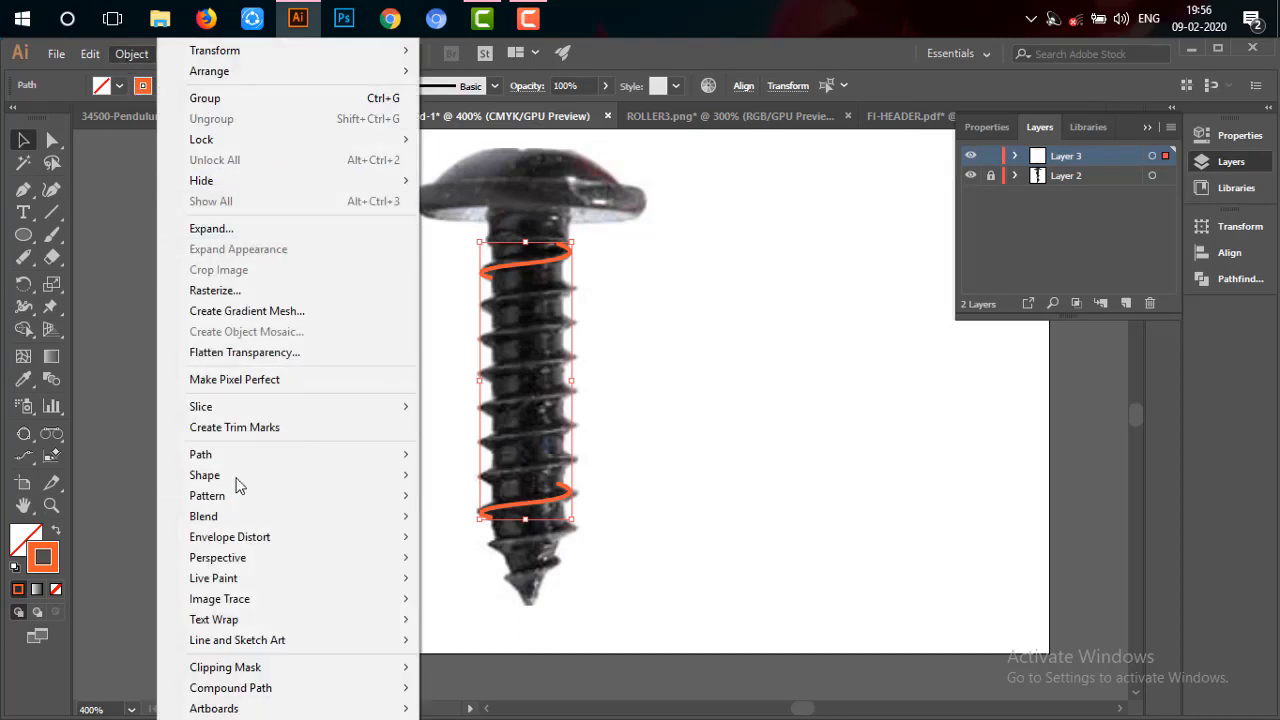
mouse_move(260, 516)
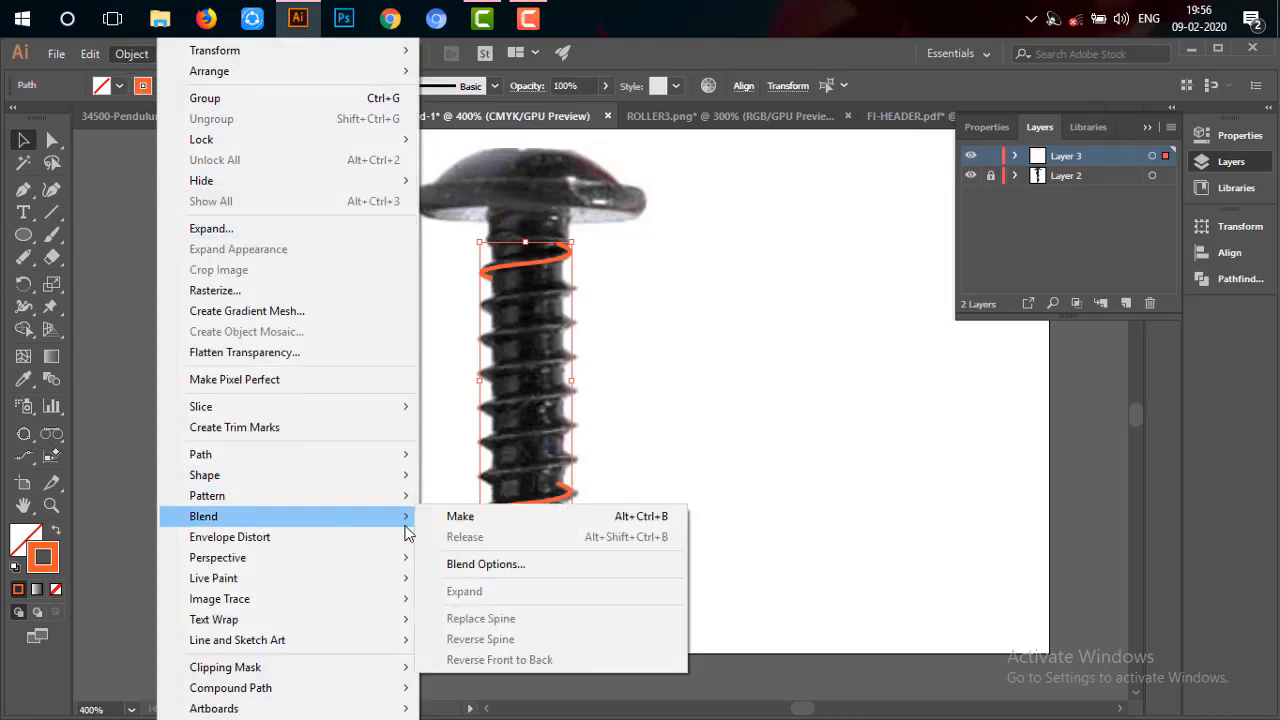
left_click(460, 515)
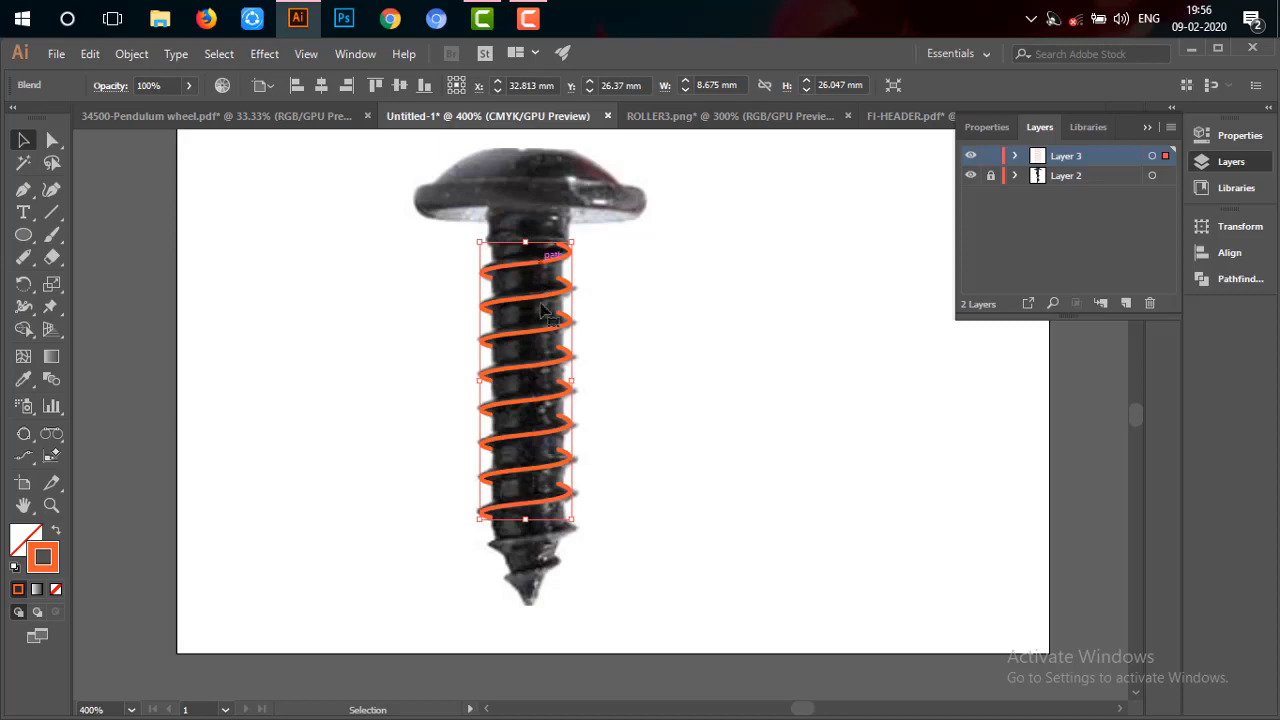
left_click(645, 493)
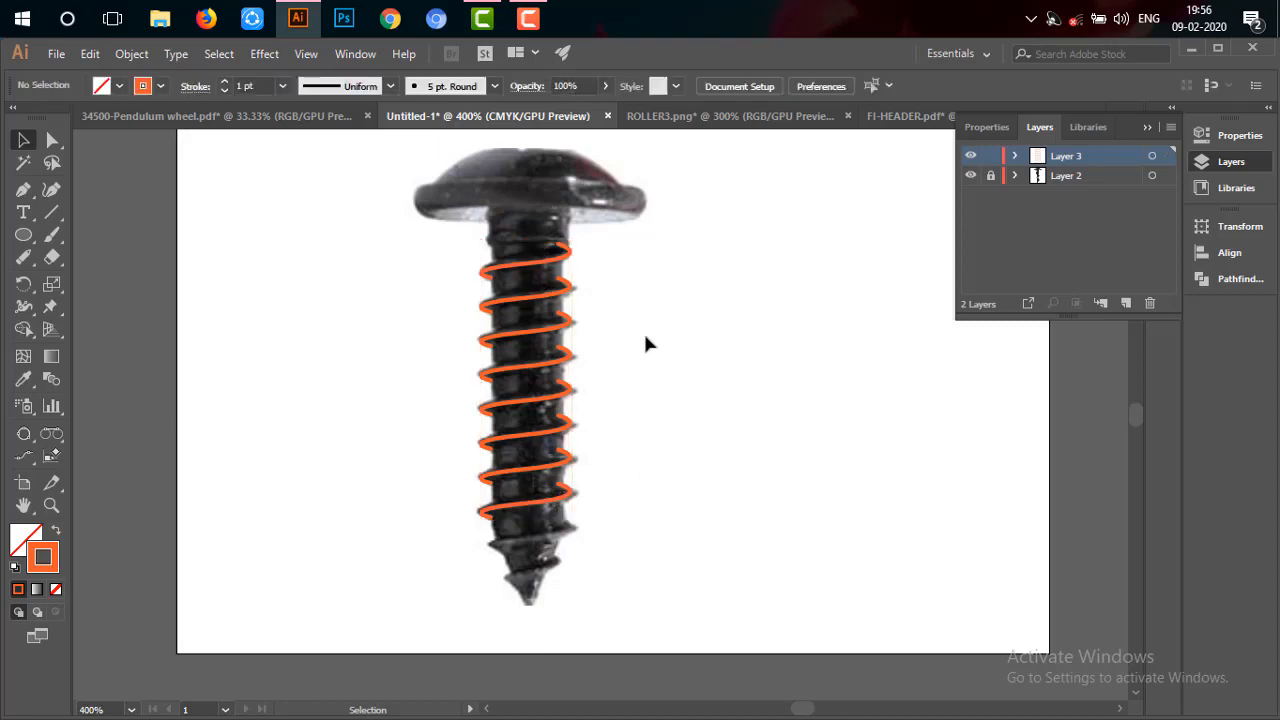
Draw a vertical line about 31 mm long down the left edge of the screw shank, from the head to the taper
key("z")
left_click(572, 252)
left_click(465, 372)
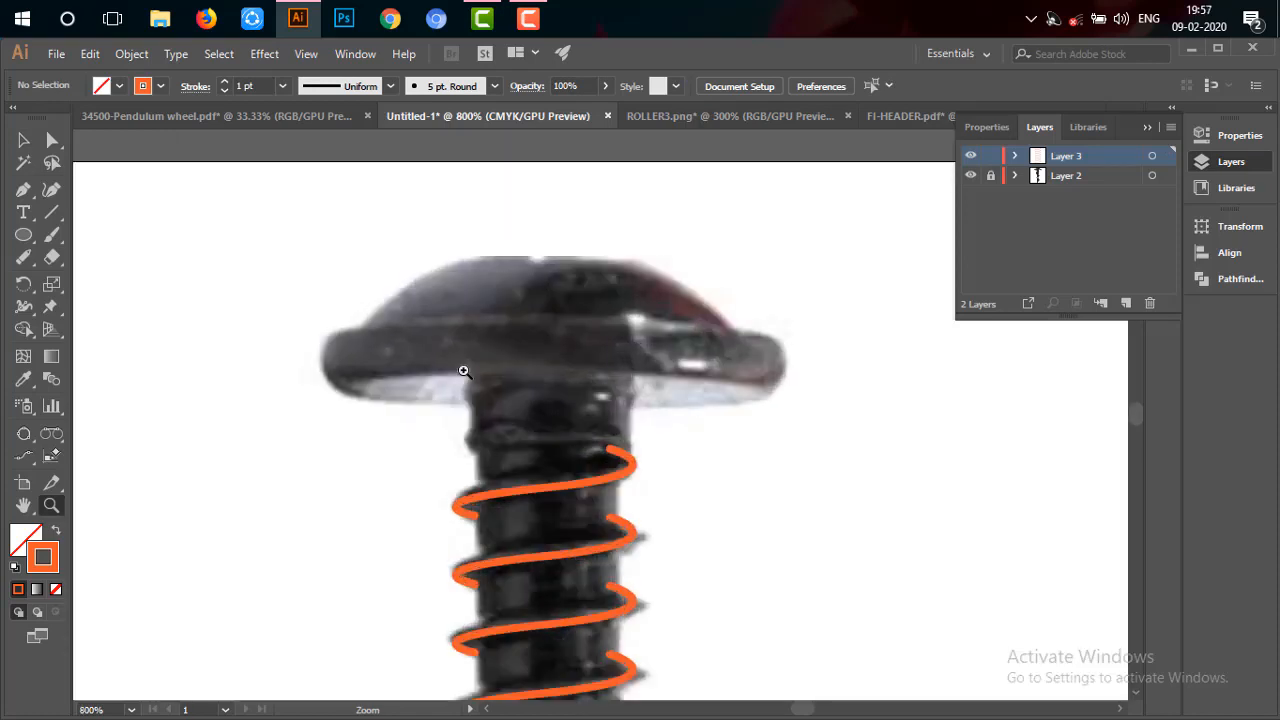
left_click(514, 540, "alt")
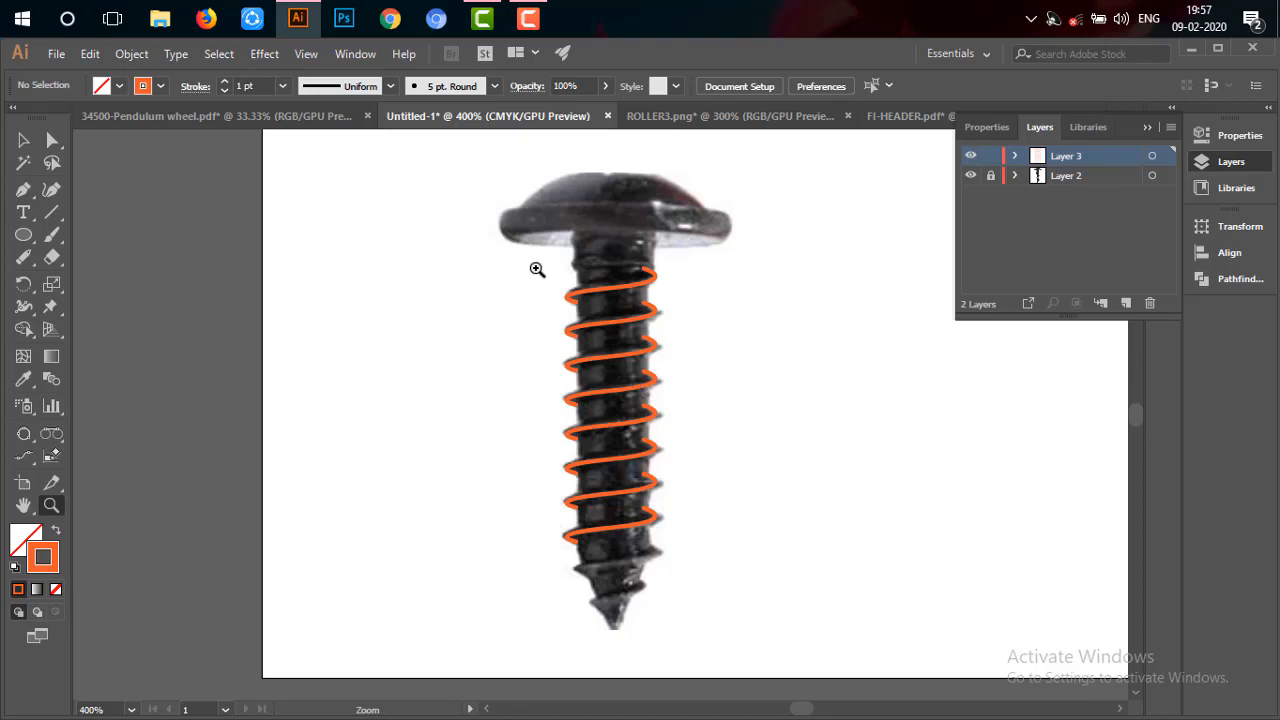
key("p")
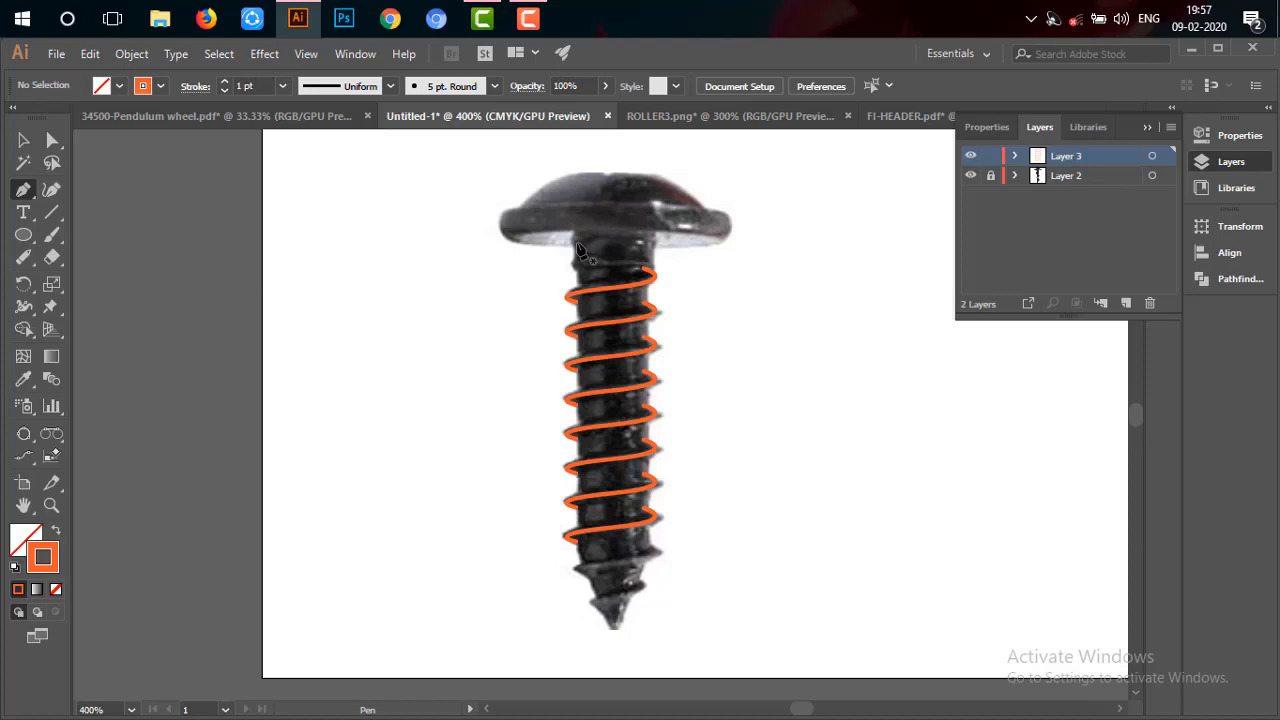
left_click(576, 242)
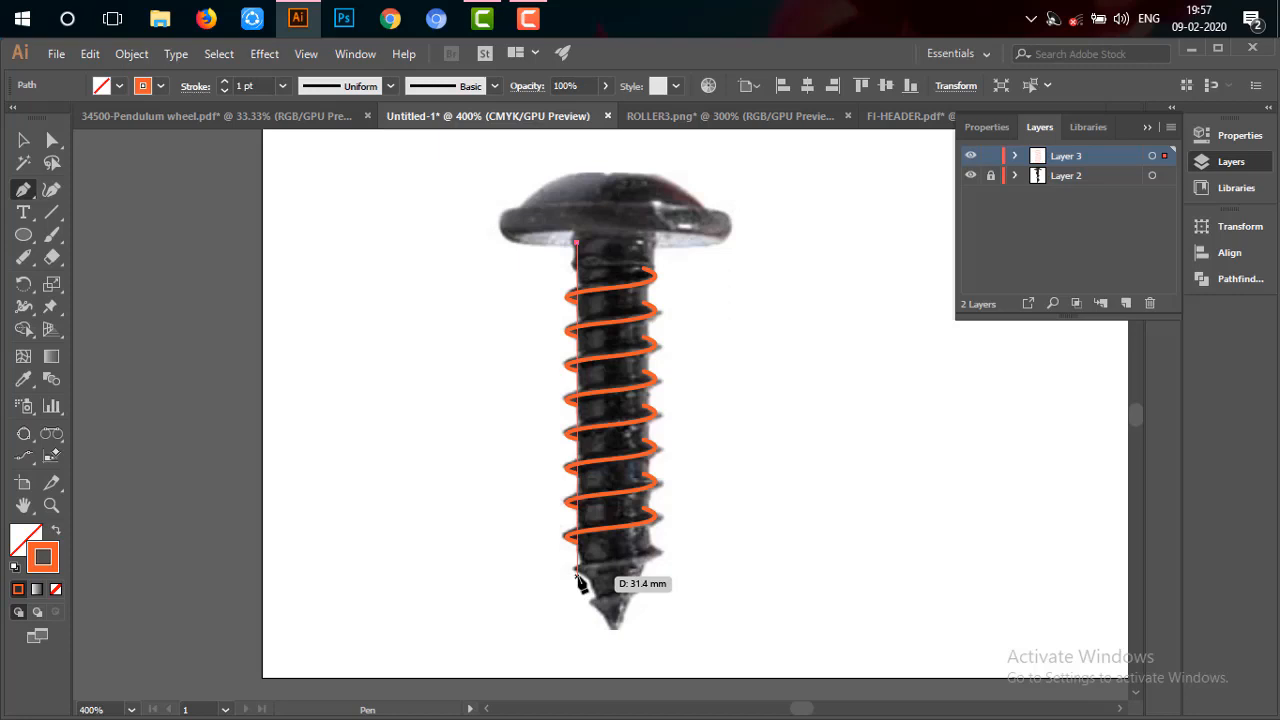
left_click(577, 577)
left_click(700, 486, "ctrl")
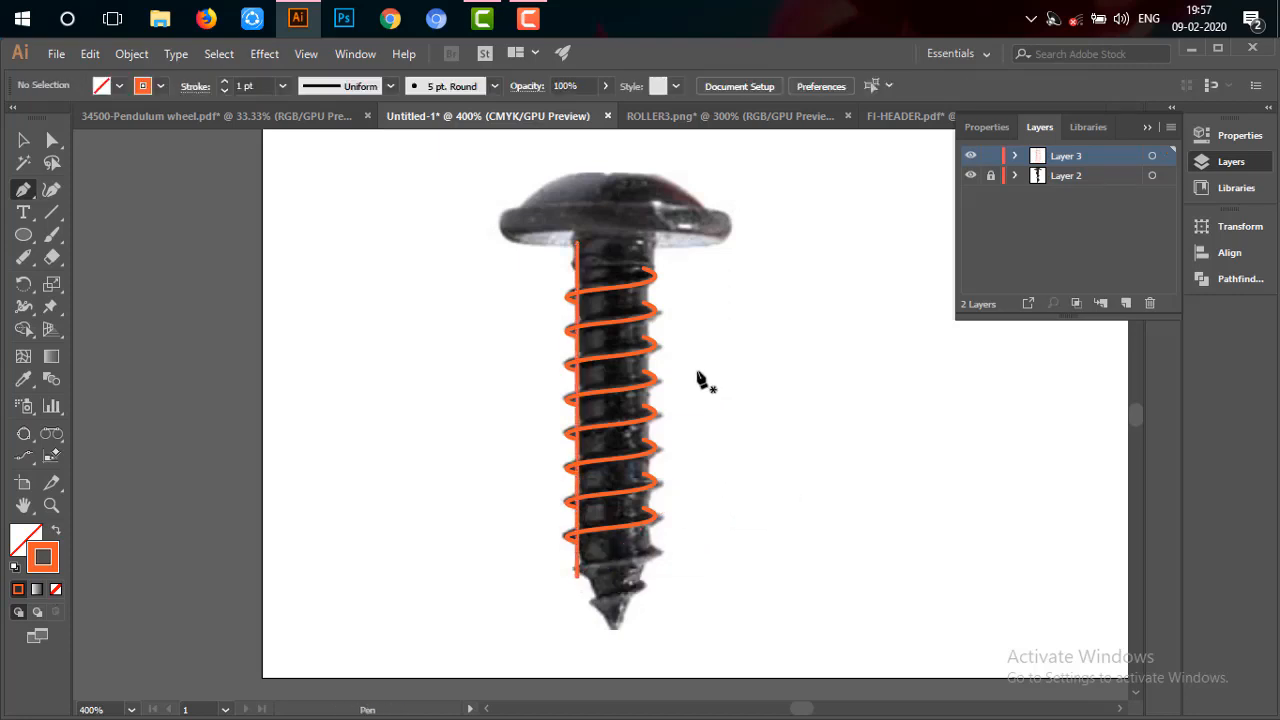
Duplicate the vertical line across to the right side of the screw shank
key("v")
left_click(578, 310)
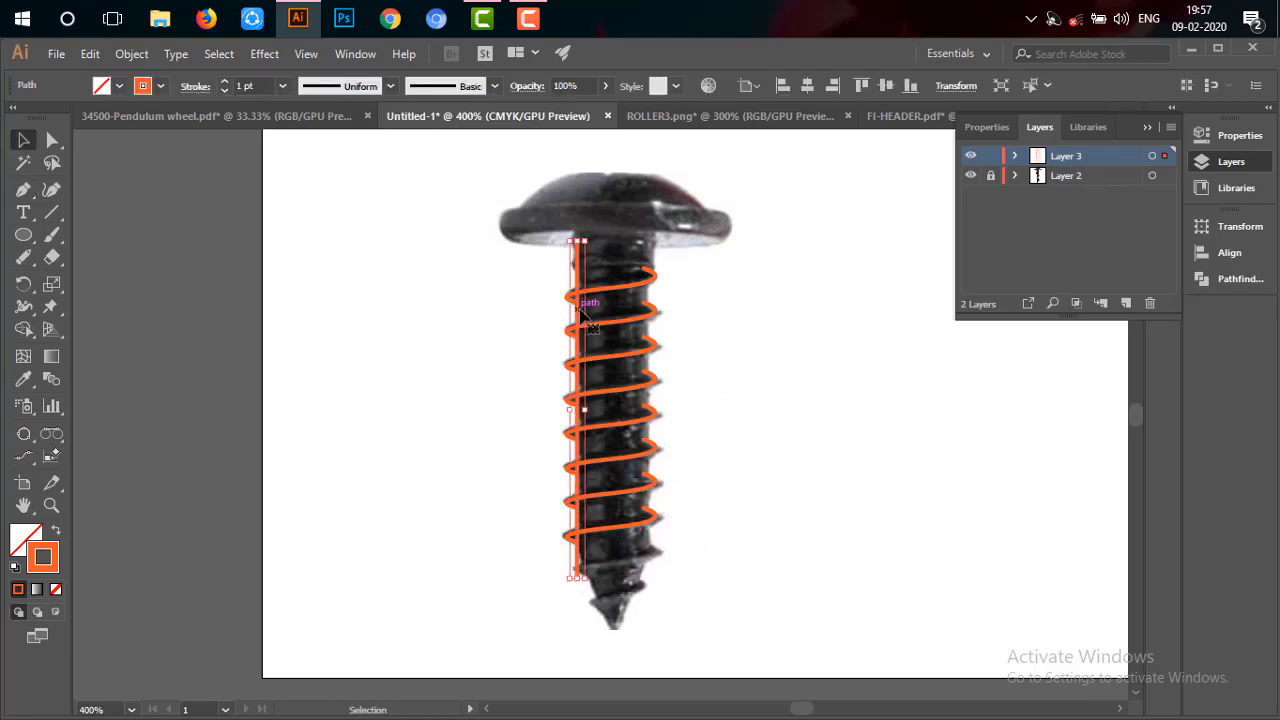
left_click_drag(580, 310, 648, 311)
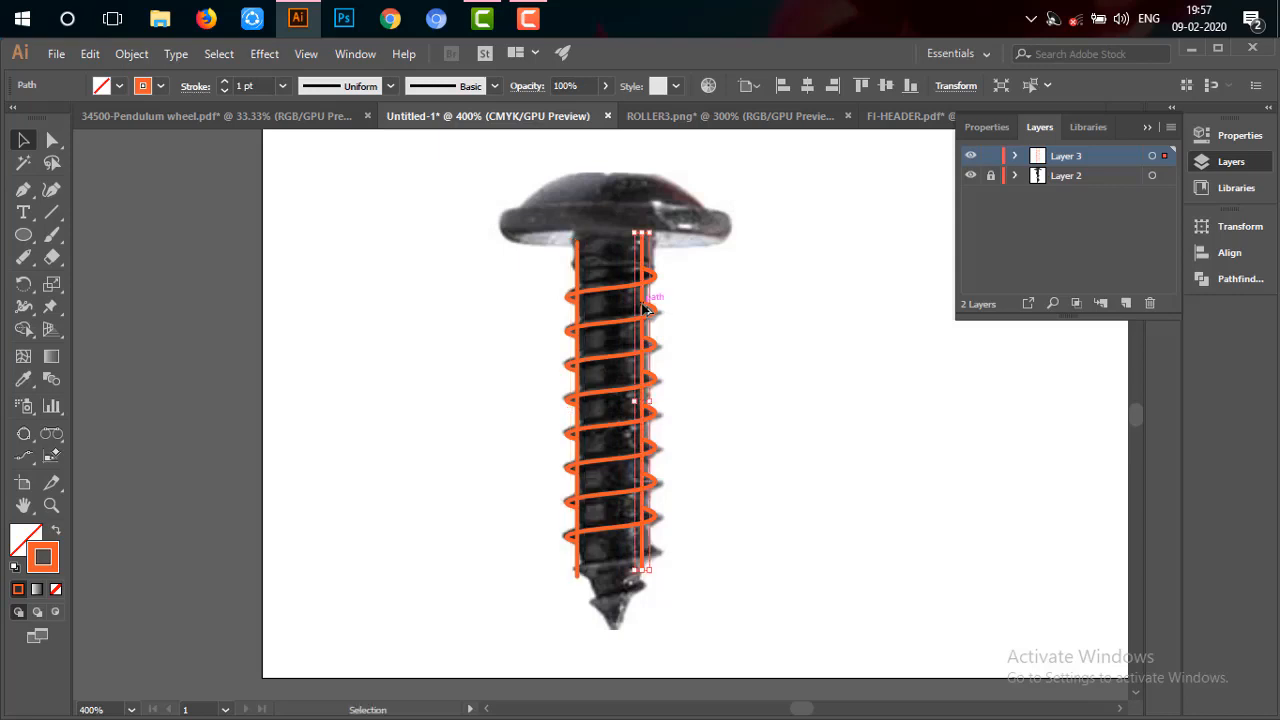
left_click(717, 315)
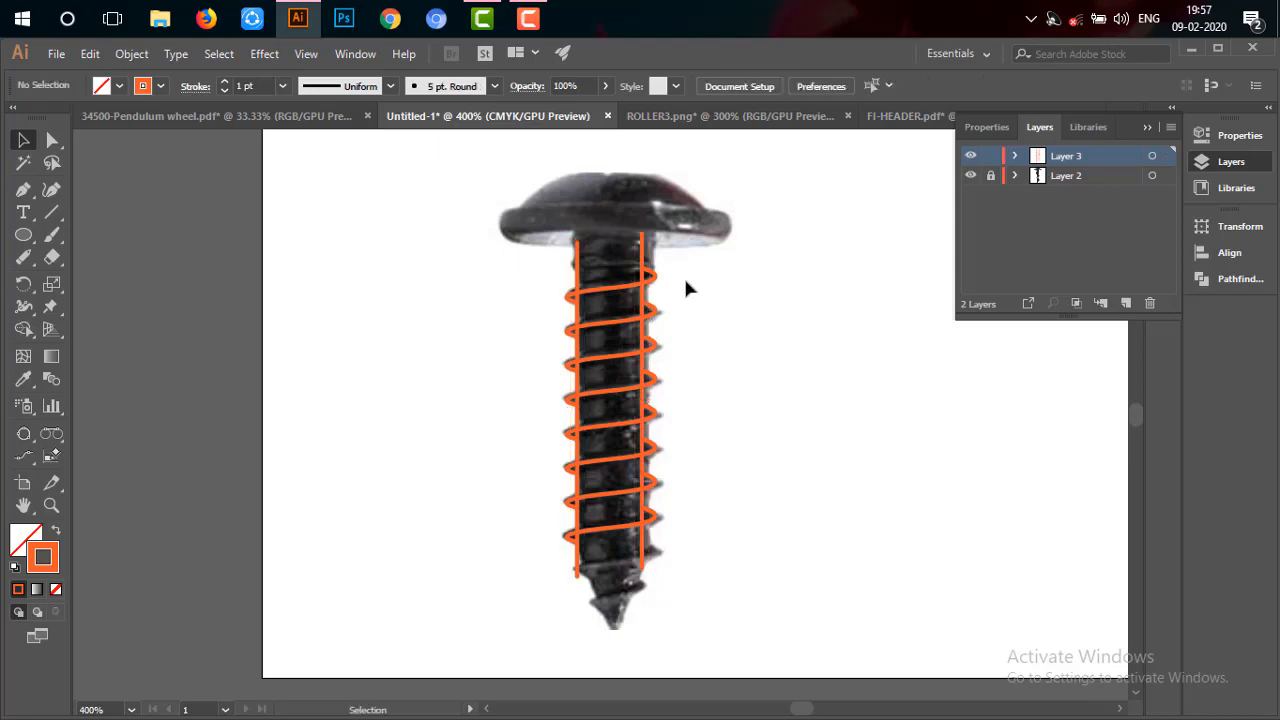
Examine how the two vertical lines and the blended threads fit the screw from head to tip
key("z")
left_click(657, 277)
left_click(641, 385)
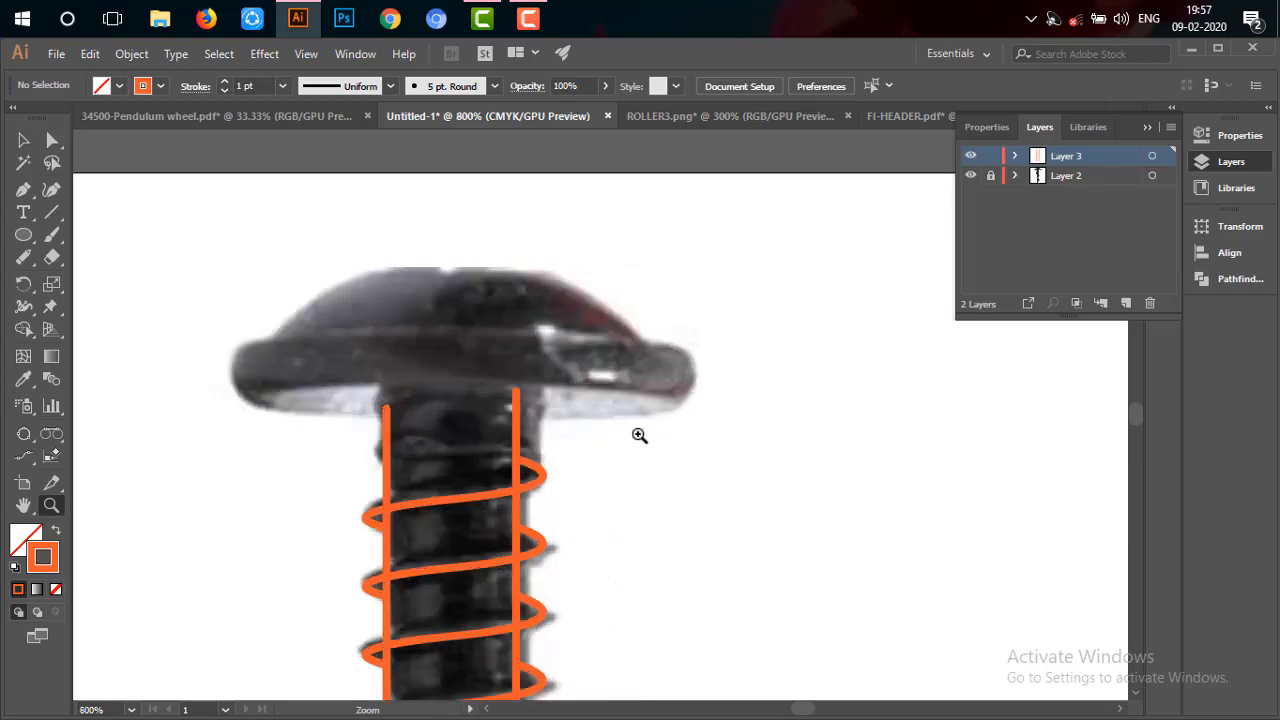
scroll(650, 300, "down", 4)
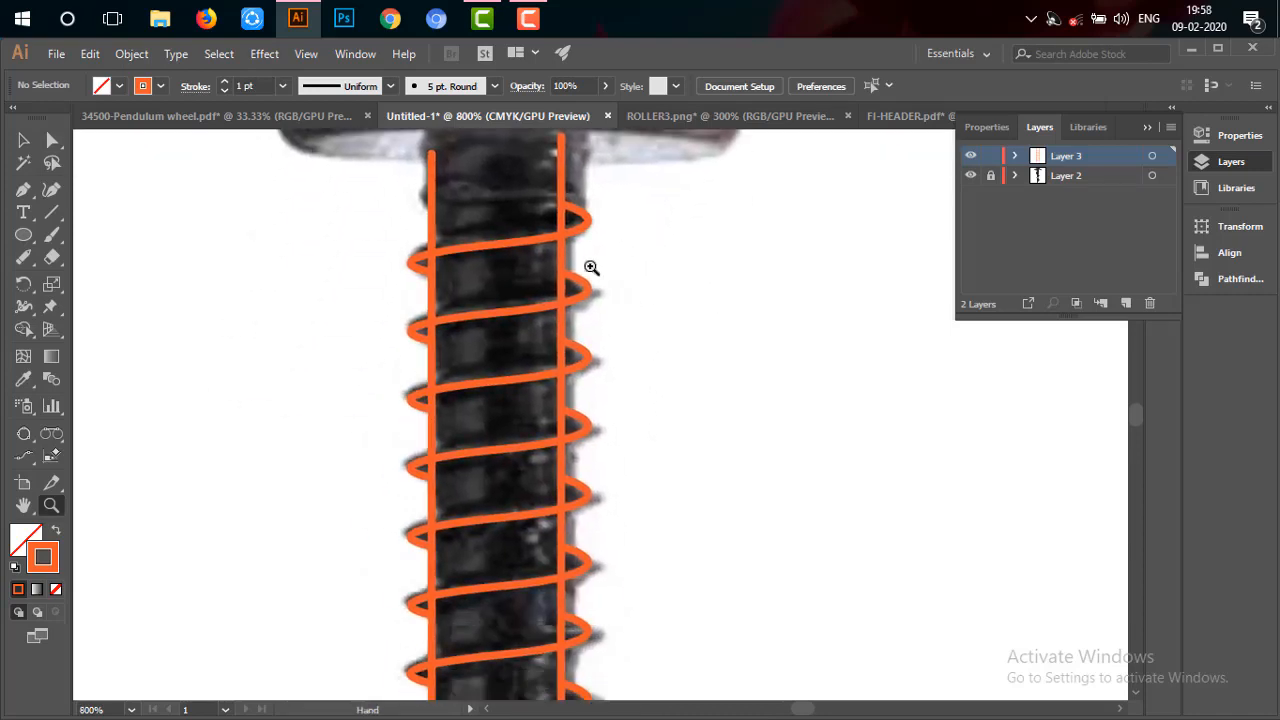
left_click(580, 261, "alt")
left_click(580, 261, "alt")
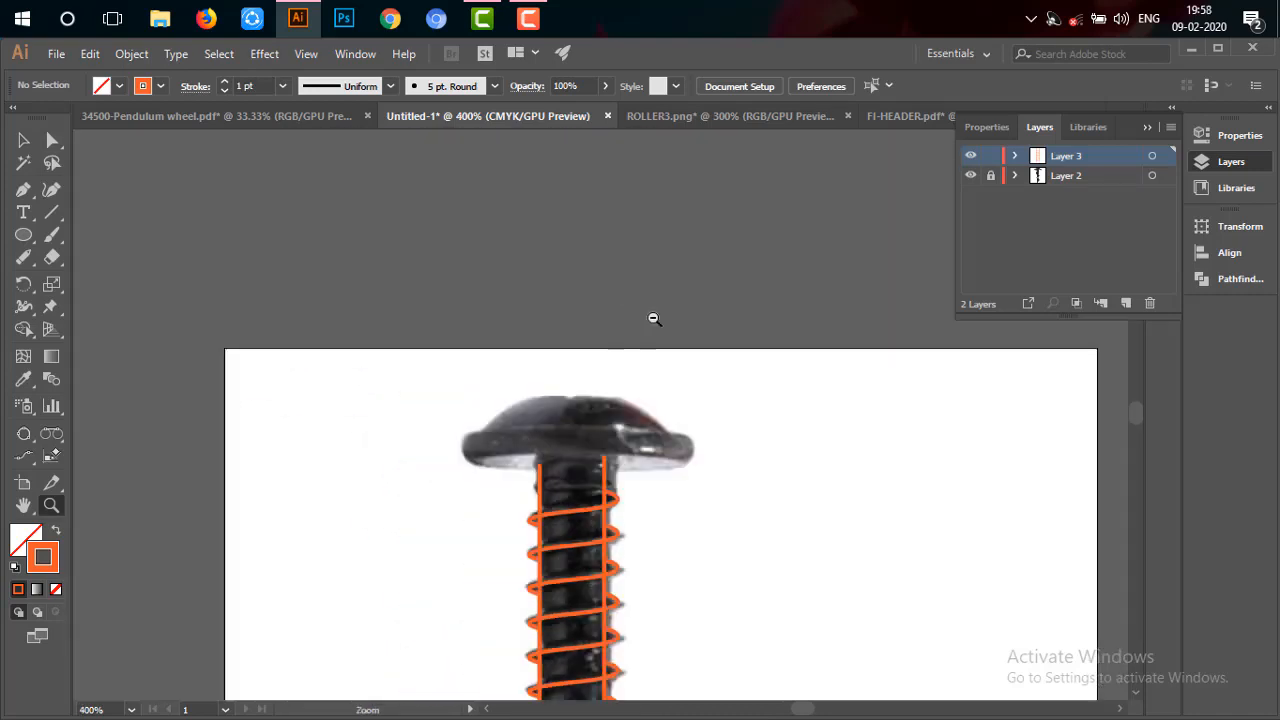
left_click_drag(722, 484, 643, 226)
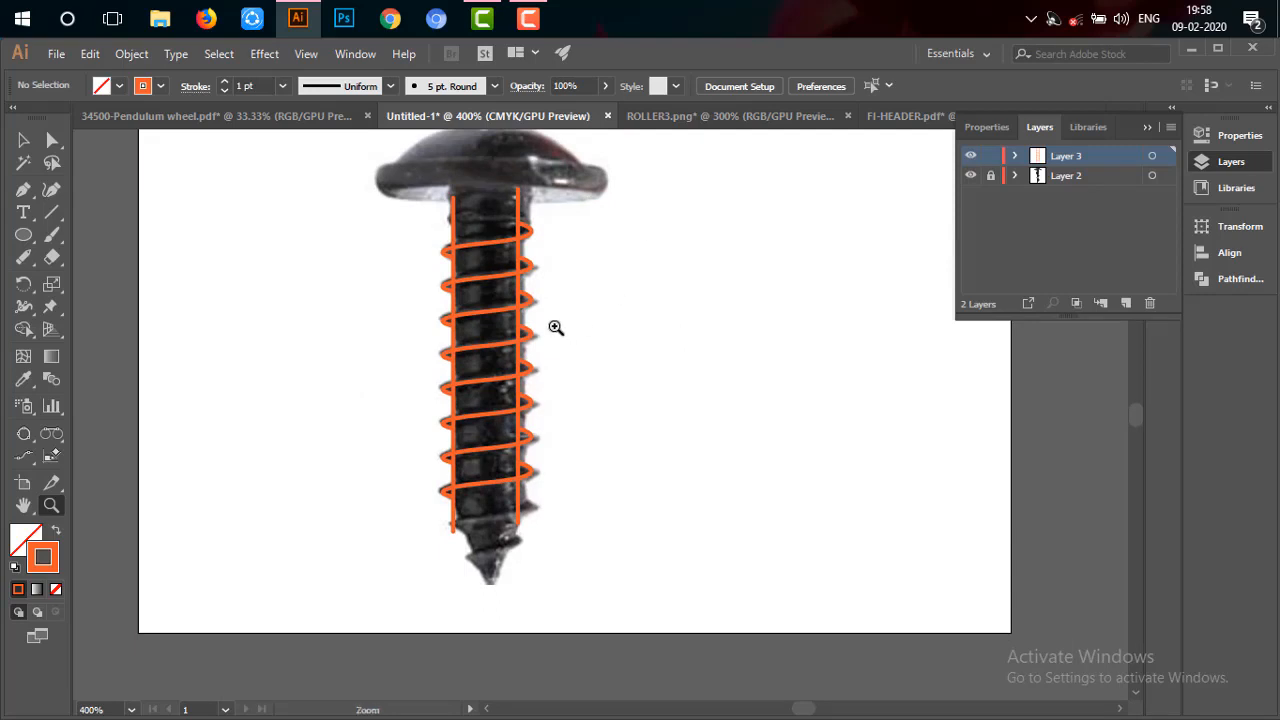
Replace the line on the shank's right edge with a level copy of the left line, placed about 6.3 mm across
key("v")
left_click(519, 256)
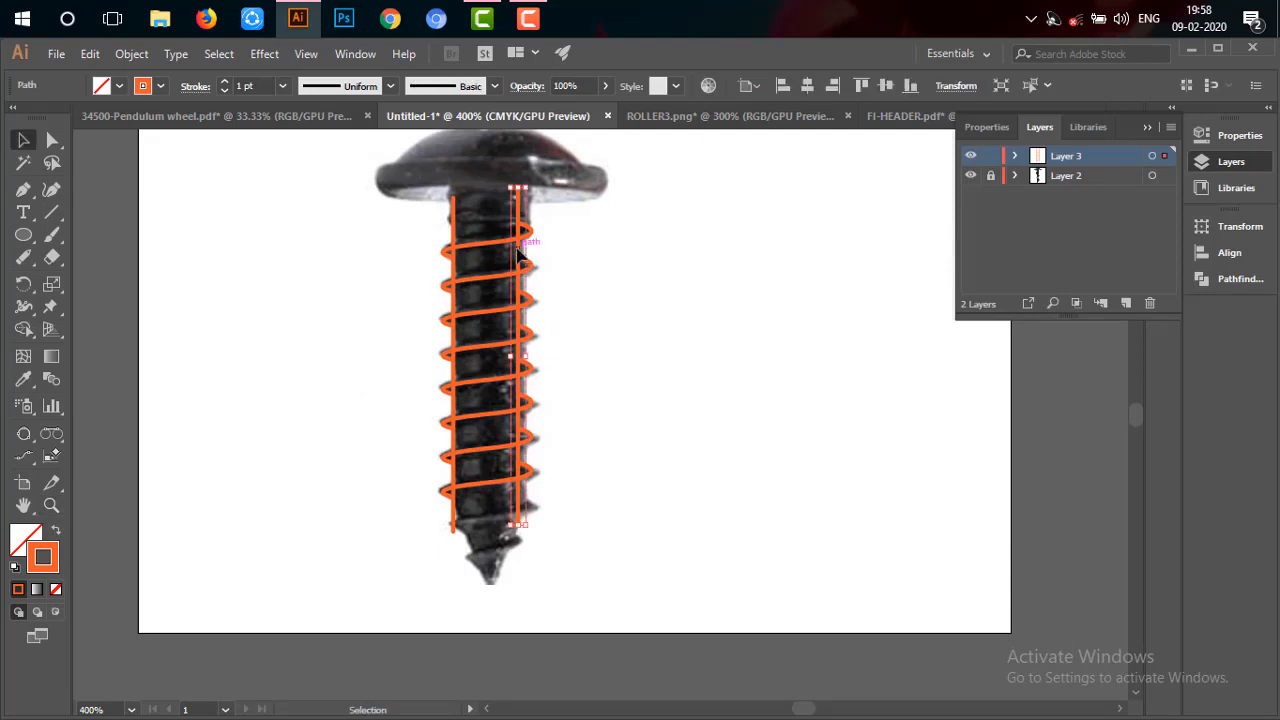
key("Delete")
left_click(455, 218)
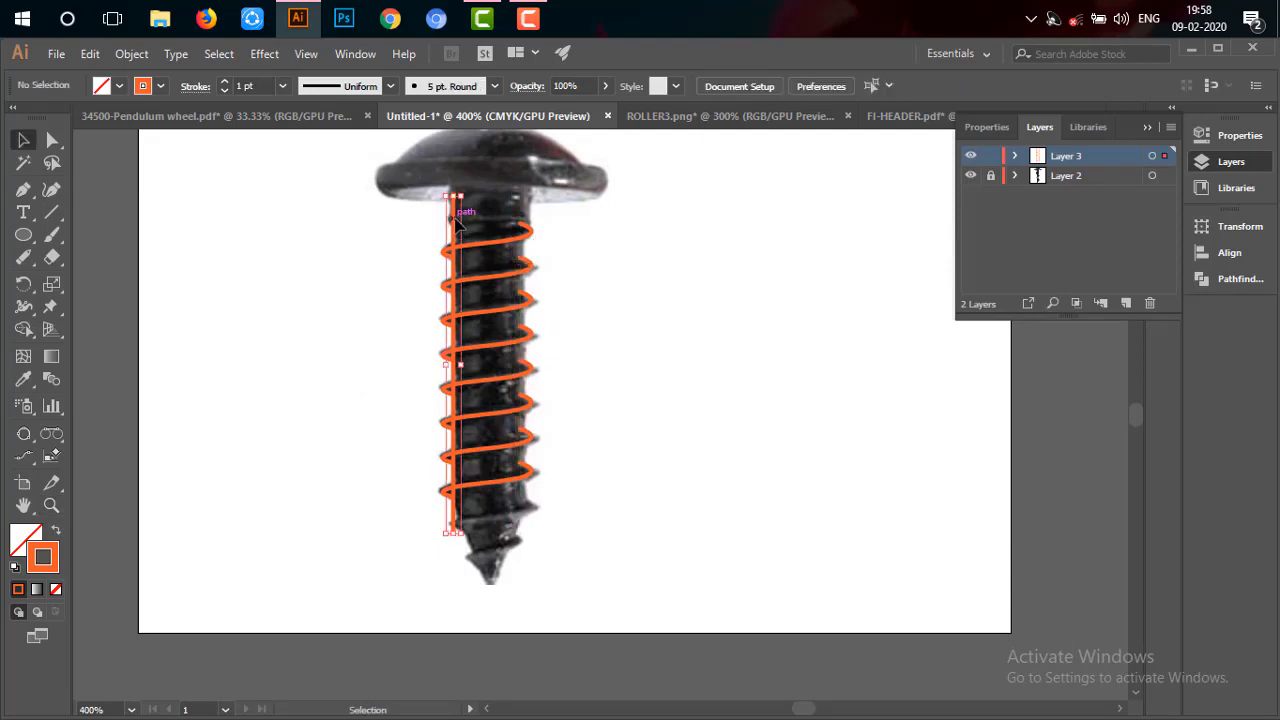
left_click_drag(455, 222, 523, 228)
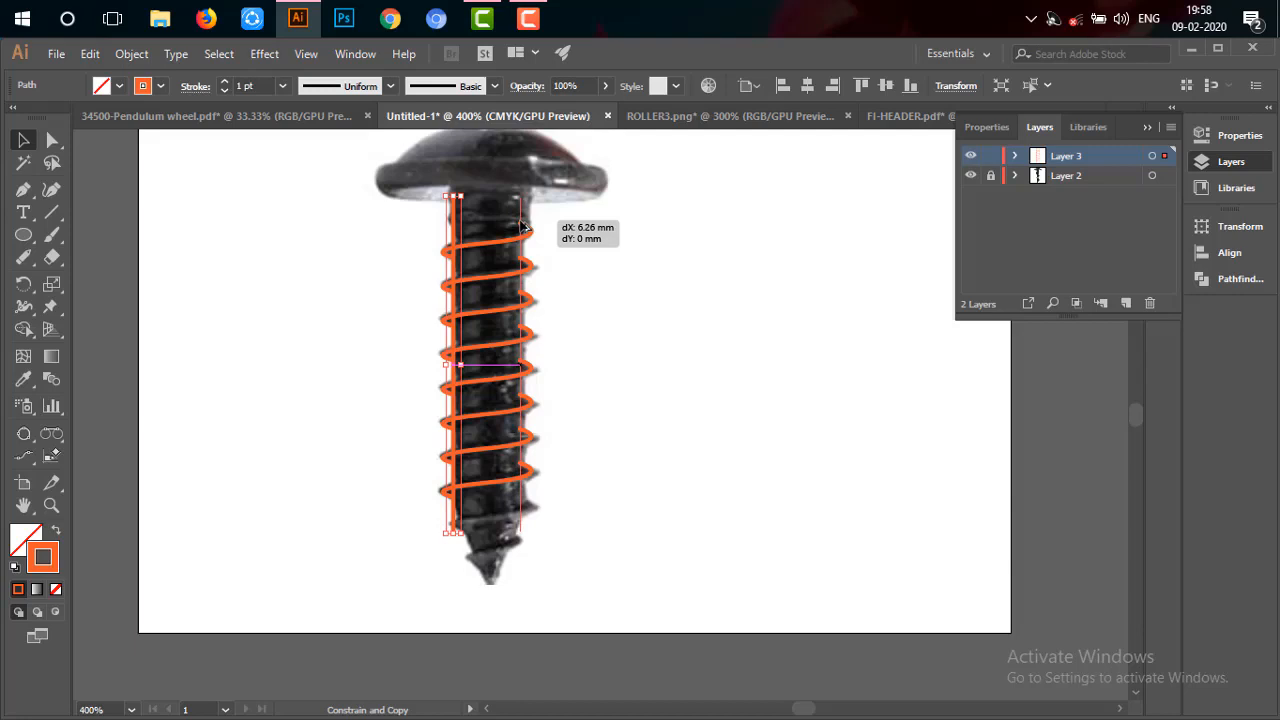
left_click_drag(522, 227, 523, 228)
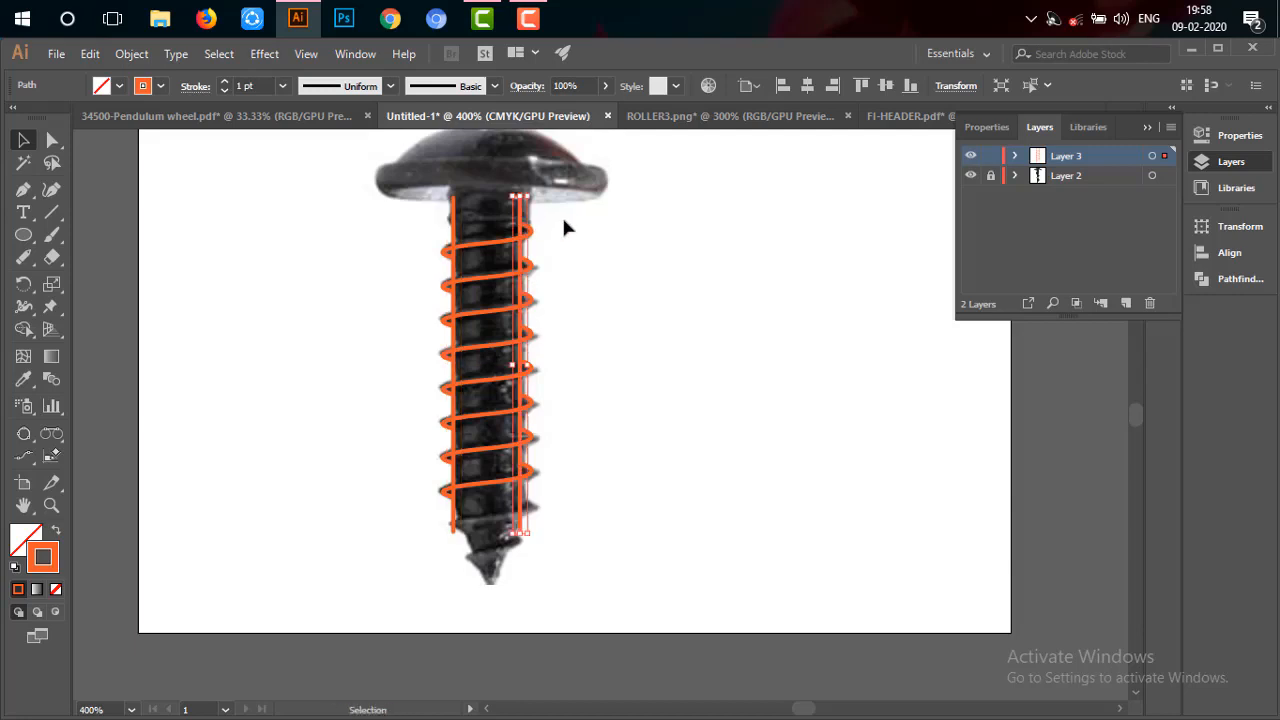
left_click(565, 228)
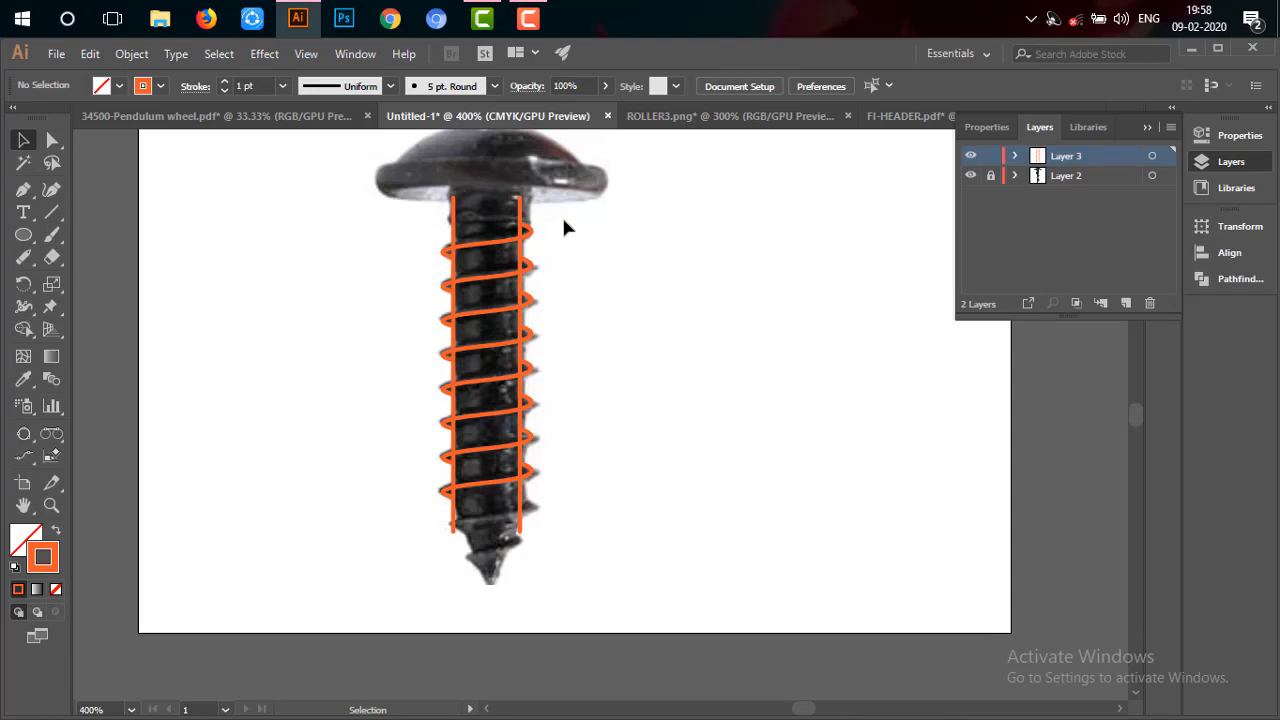
Draw a wide, flat ellipse from its centre on the shank over the underside of the screw head
key("z")
left_click(566, 293)
left_click(578, 415)
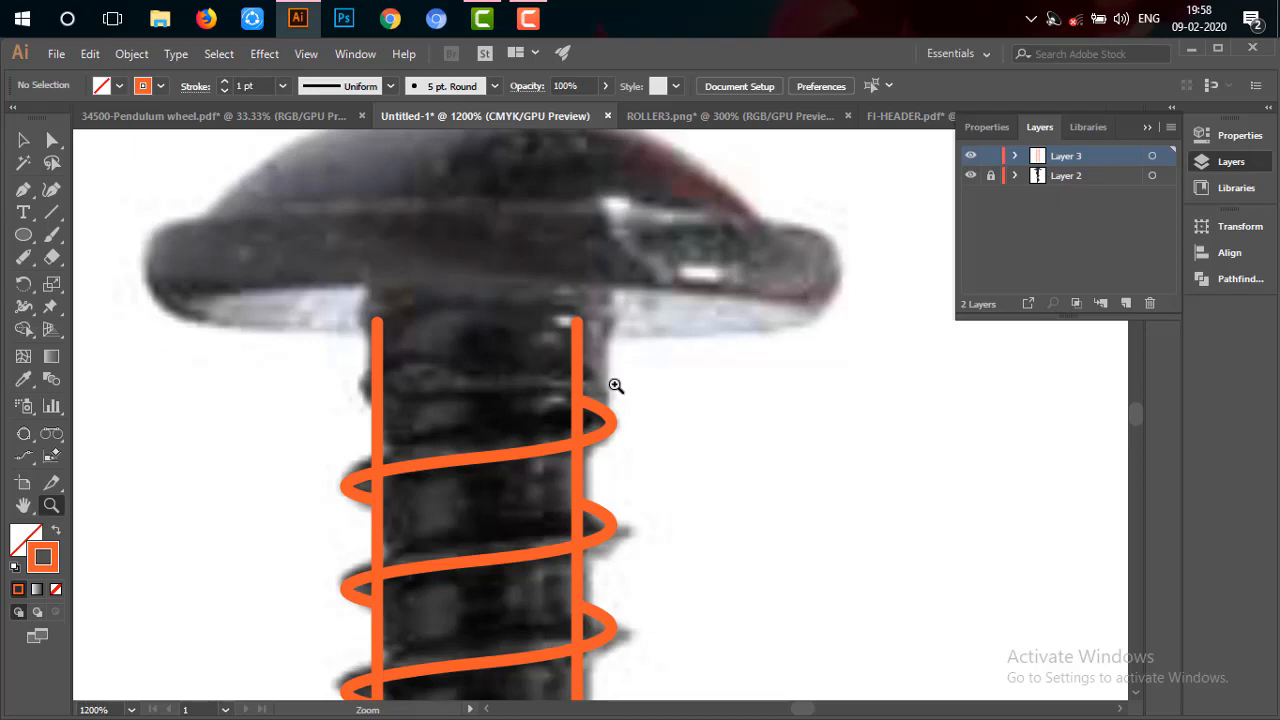
key("l")
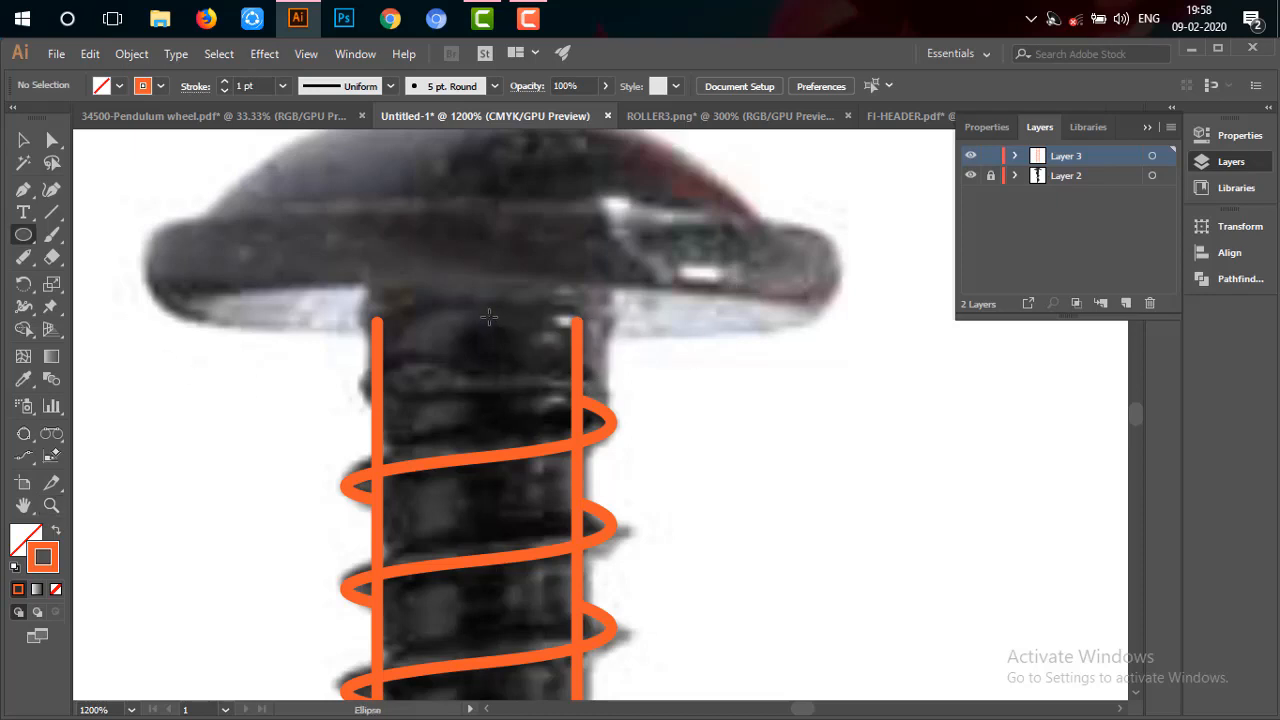
left_click_drag(478, 321, 821, 358)
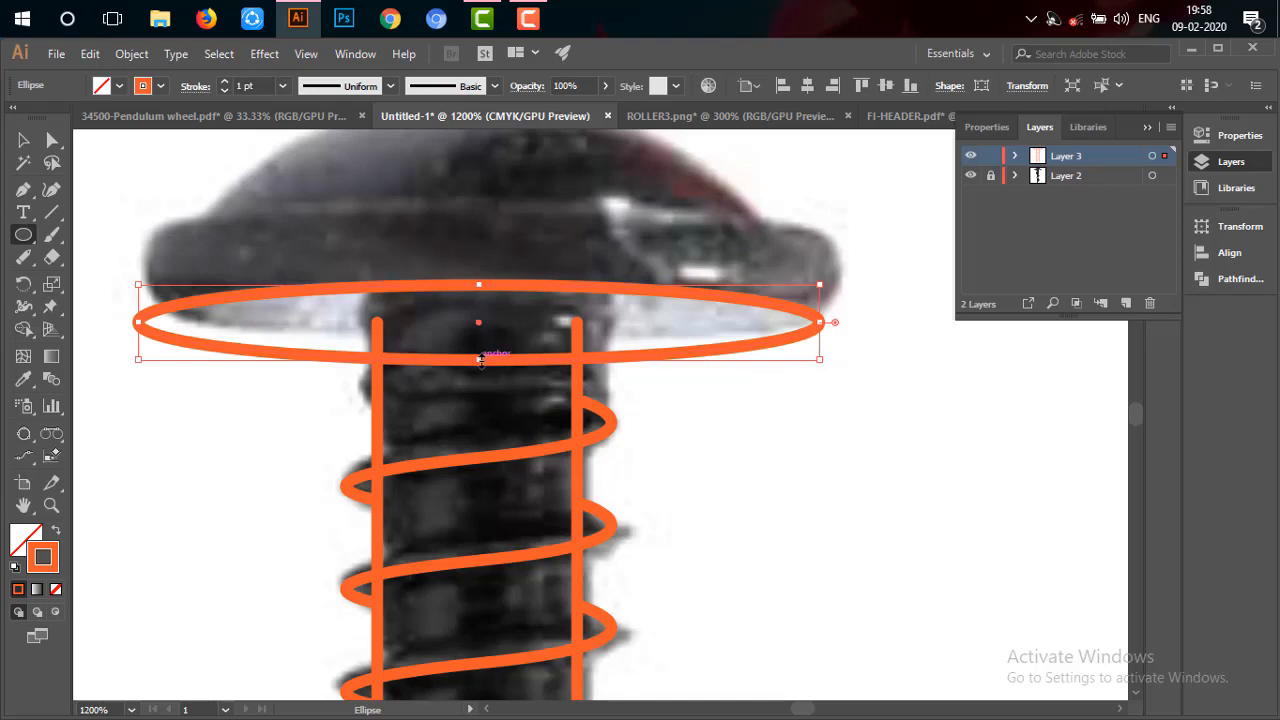
Flatten the ellipse from below and adjust both of its ends to match the width of the head's underside
left_click_drag(479, 359, 480, 333)
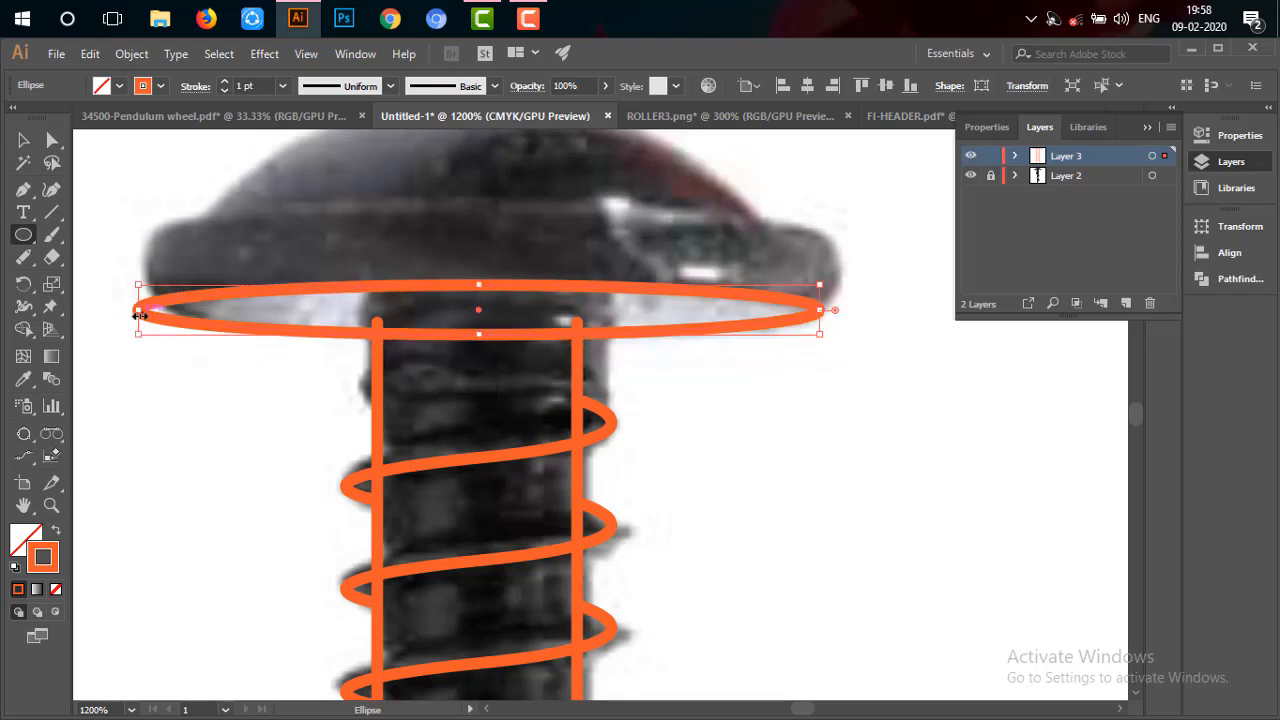
left_click_drag(140, 310, 150, 309)
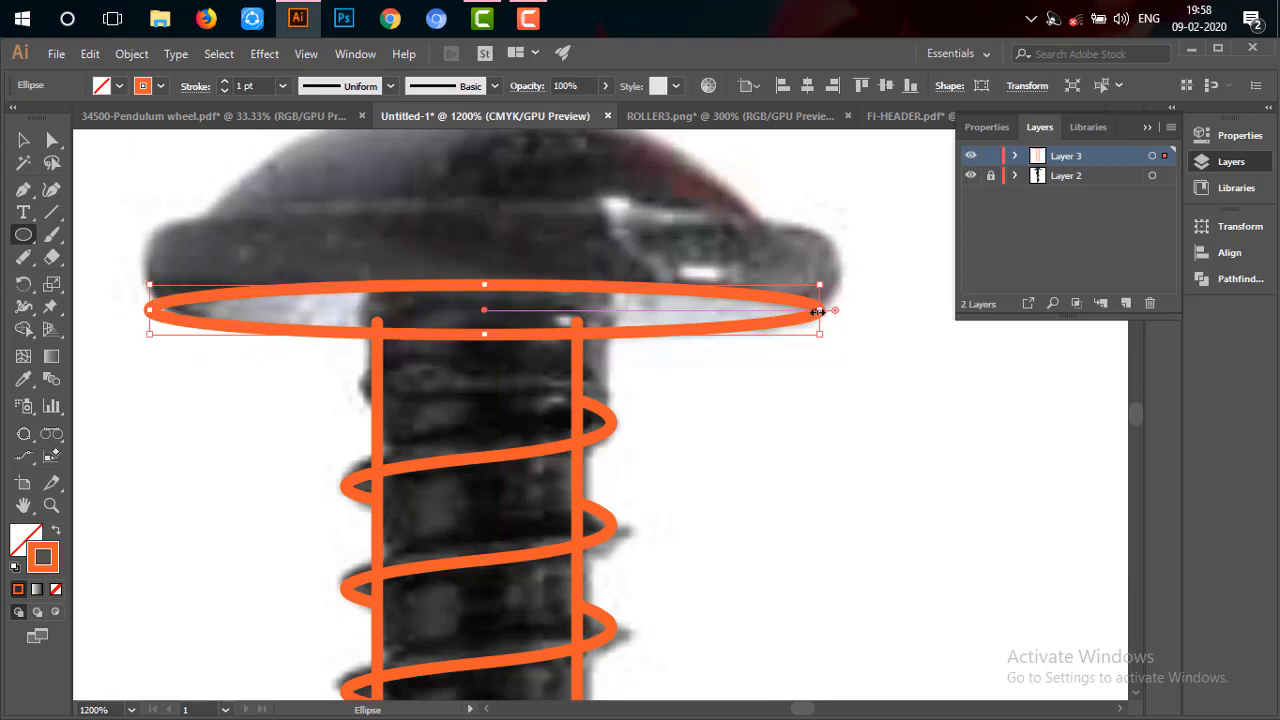
left_click_drag(820, 310, 828, 310)
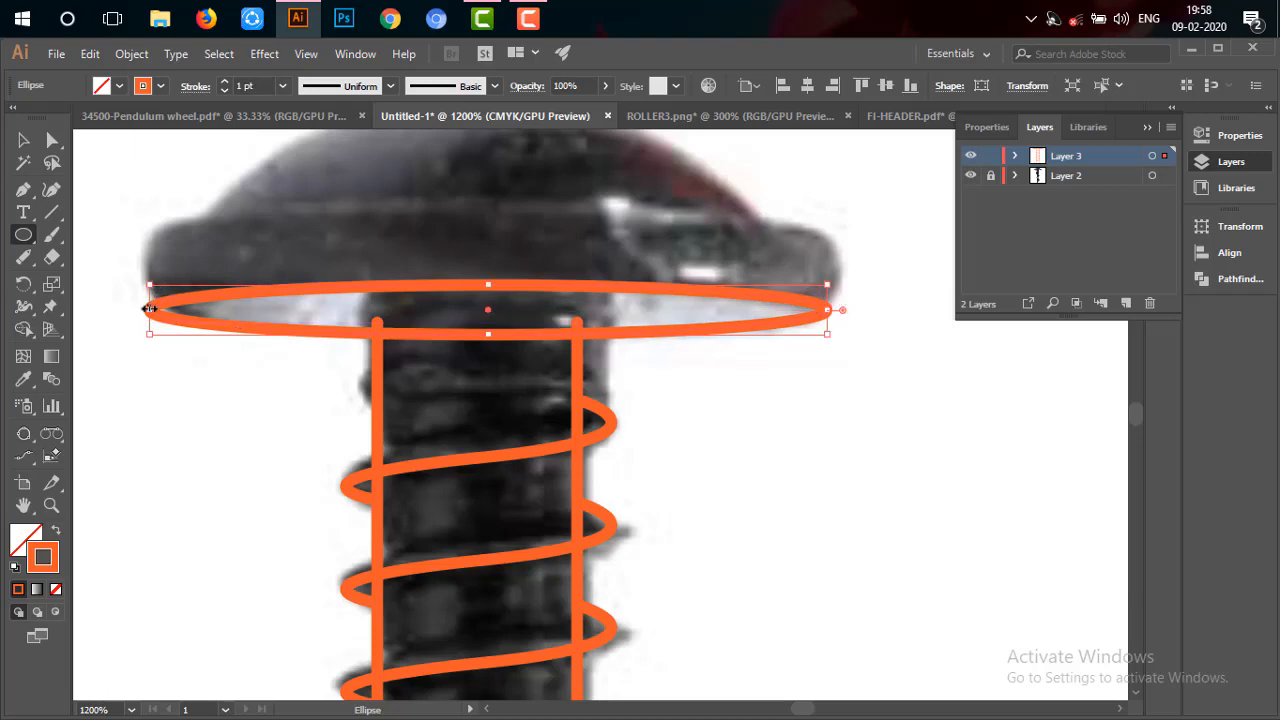
left_click_drag(146, 305, 140, 309)
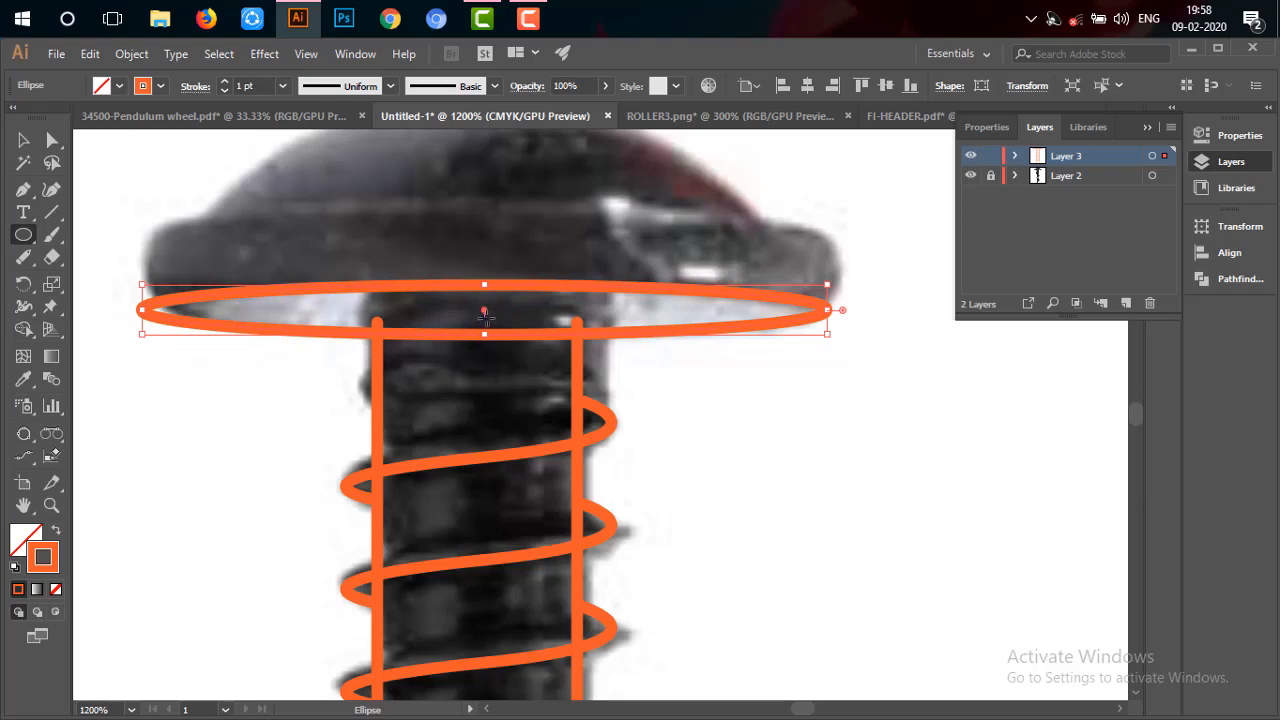
Duplicate the ellipse straight up to the upper edge of the head's rim, and deselect the copy
key("v")
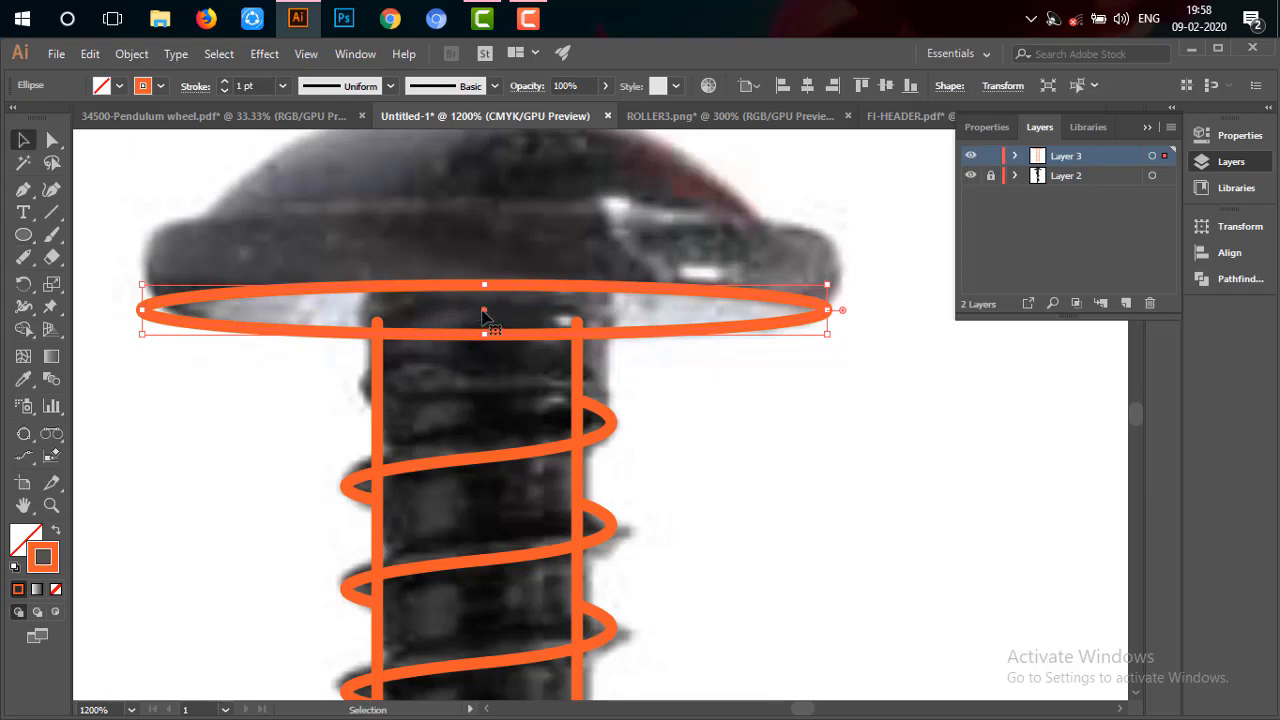
left_click_drag(483, 316, 482, 243)
left_click(702, 441)
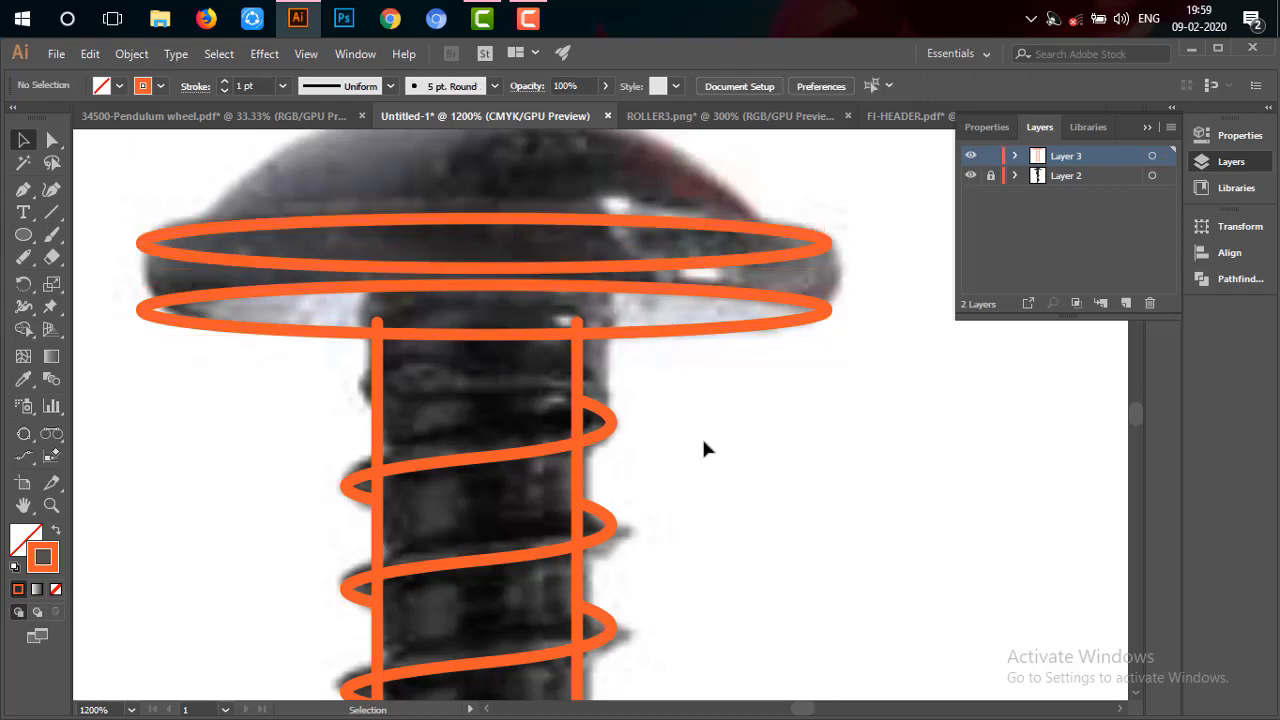
Delete the bottom anchor point of the upper ellipse so only its upper arc remains
left_click(563, 270)
key("a")
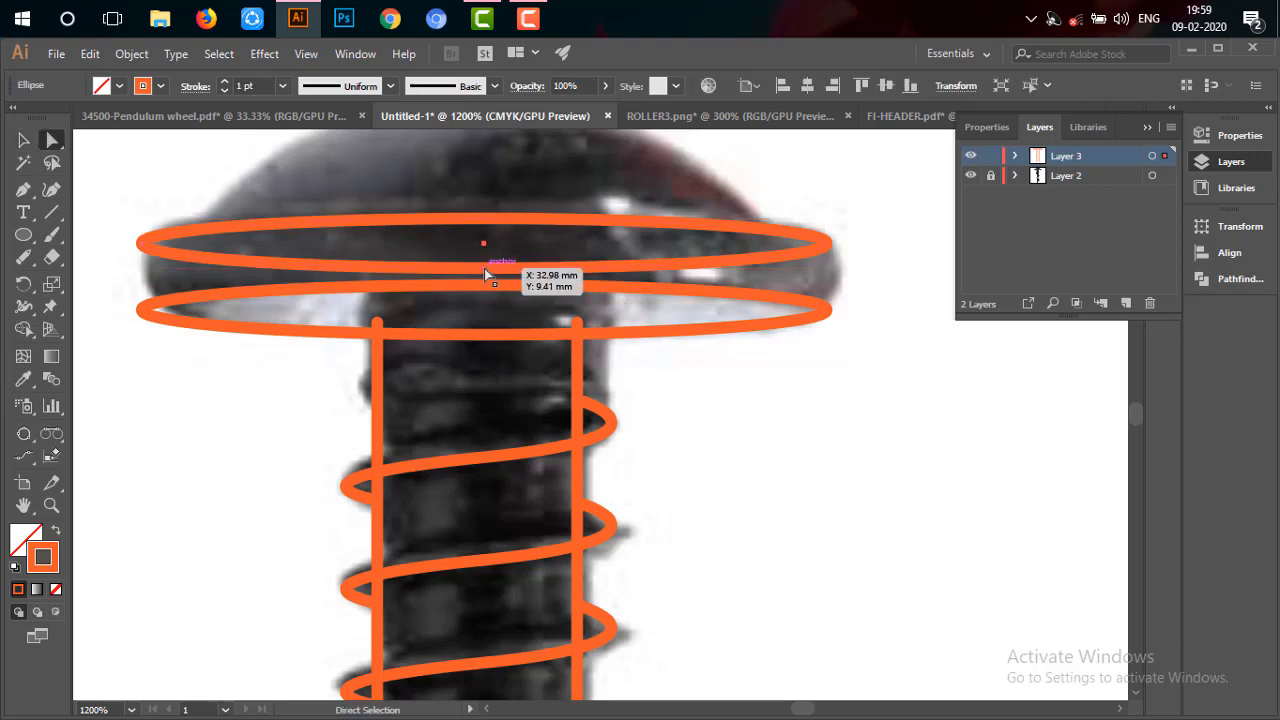
left_click(485, 270)
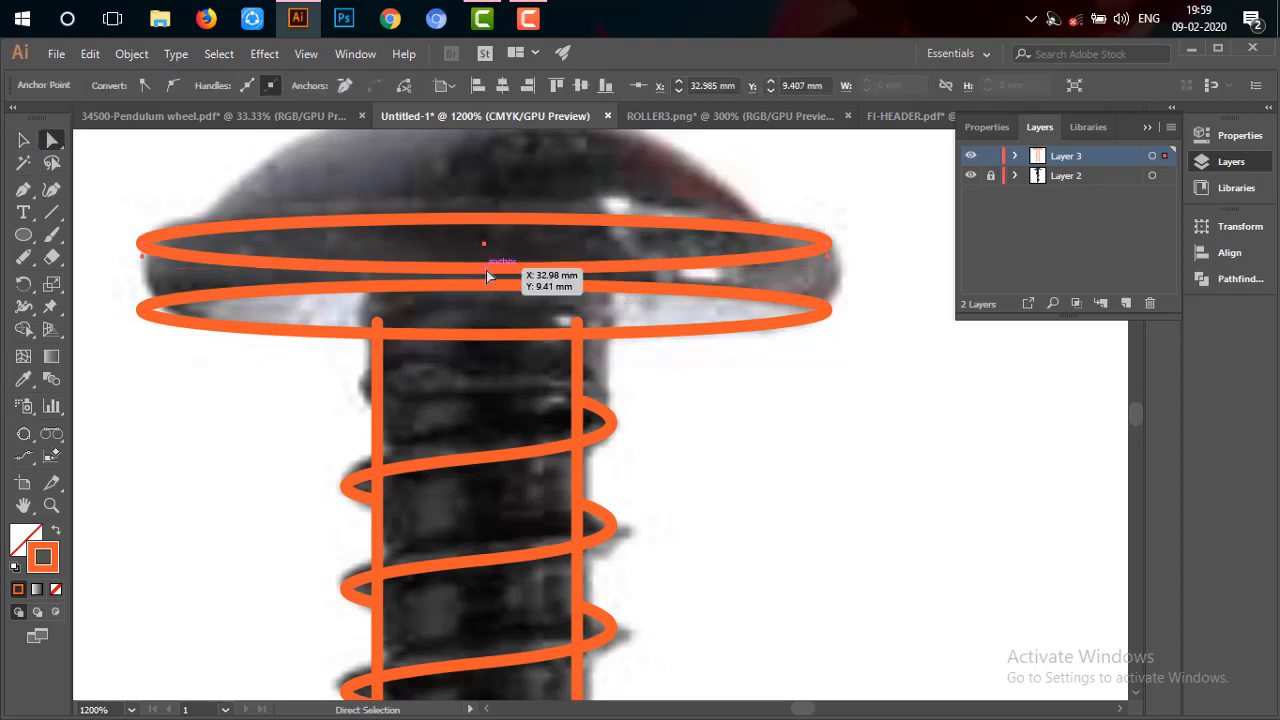
key("Delete")
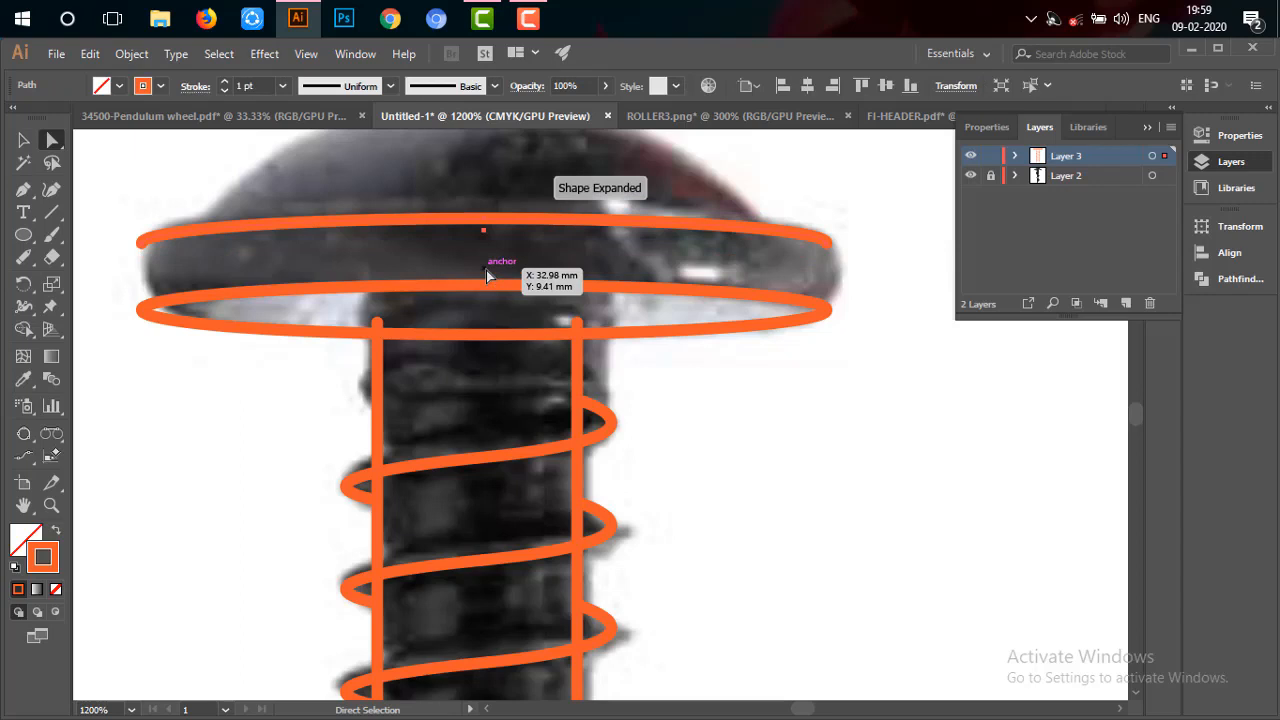
Join the upper arc's two ends to the lower ellipse with straight vertical Pen lines about 2.1 mm long, and deselect
key("p")
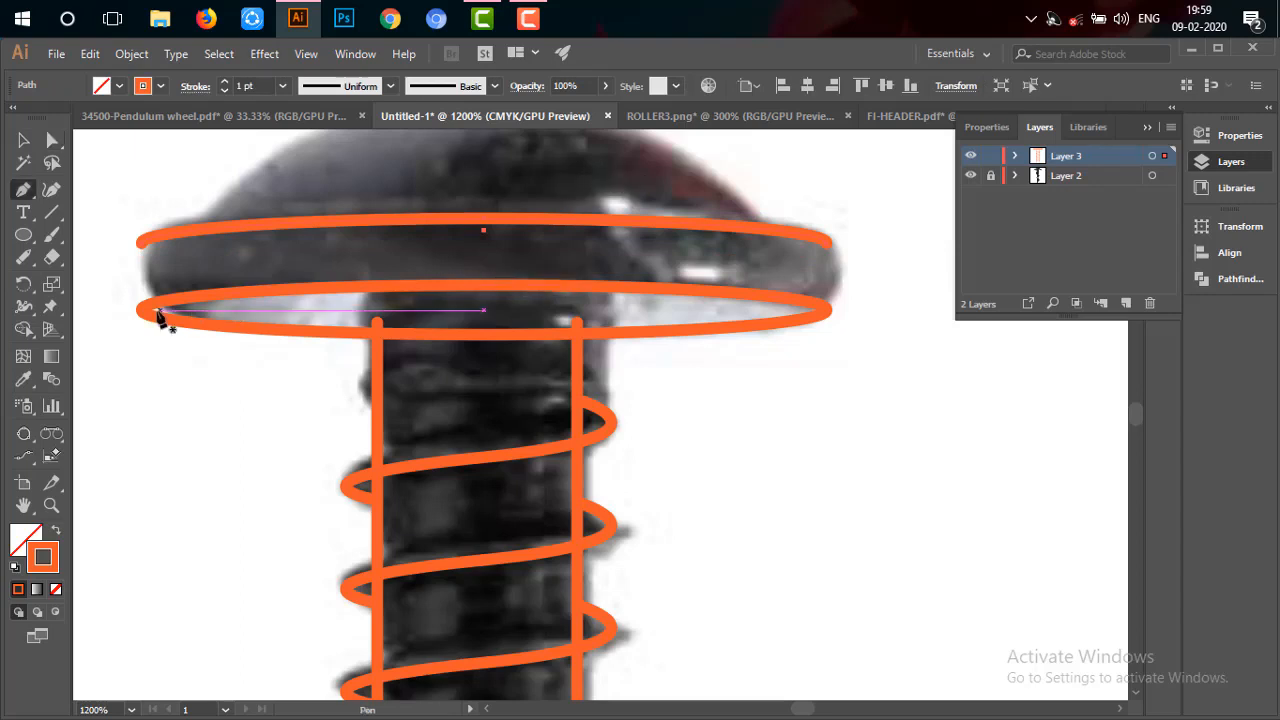
left_click(142, 309)
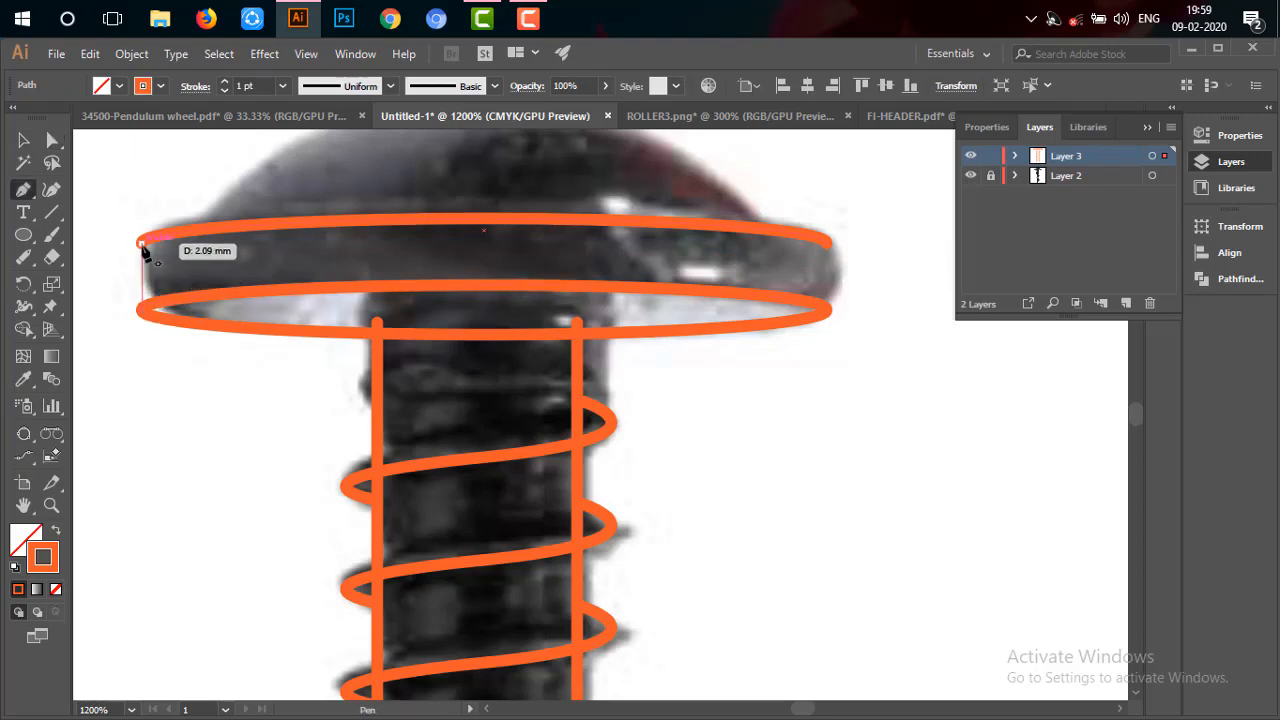
left_click(142, 243)
left_click(268, 272, "ctrl")
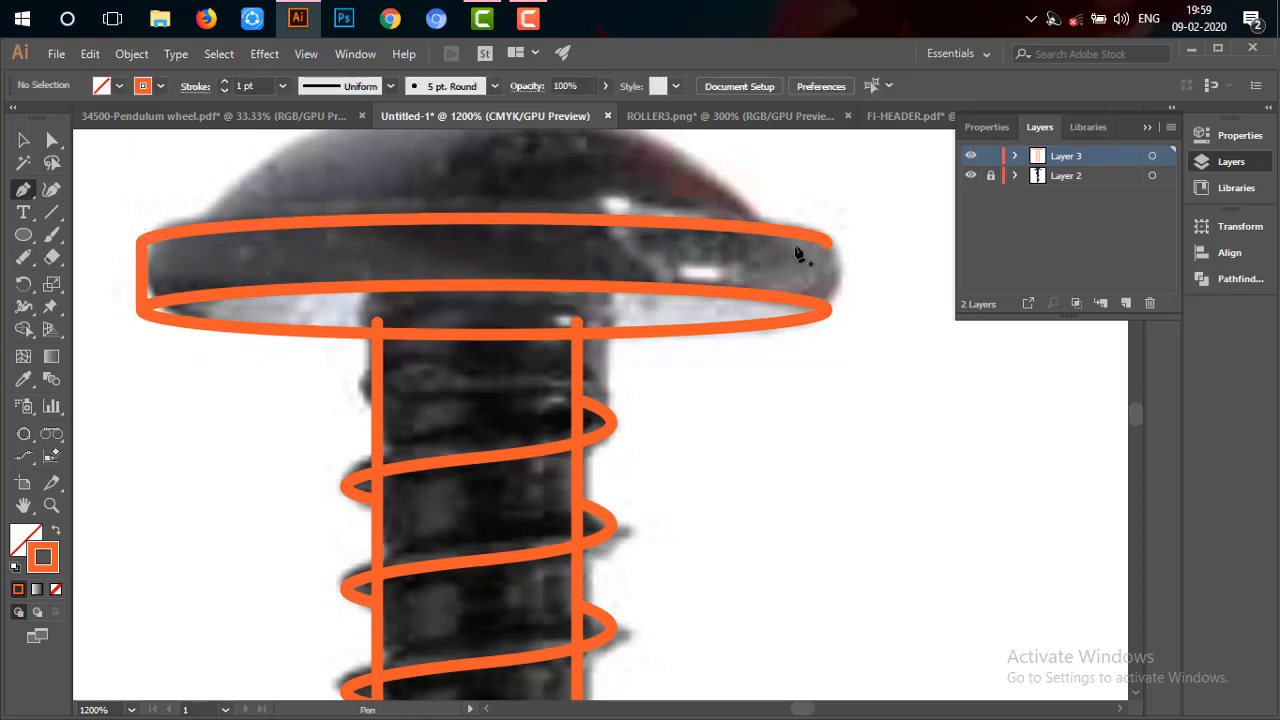
left_click(831, 311)
left_click(828, 243)
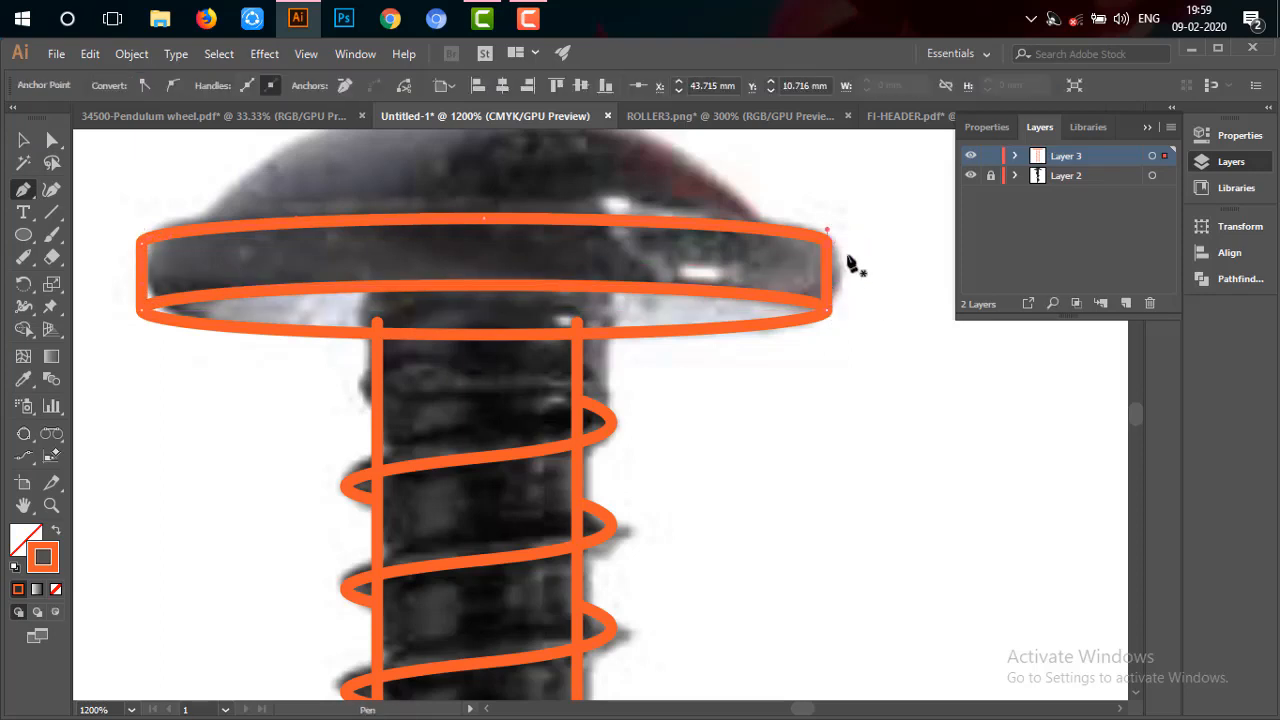
left_click(860, 288, "ctrl")
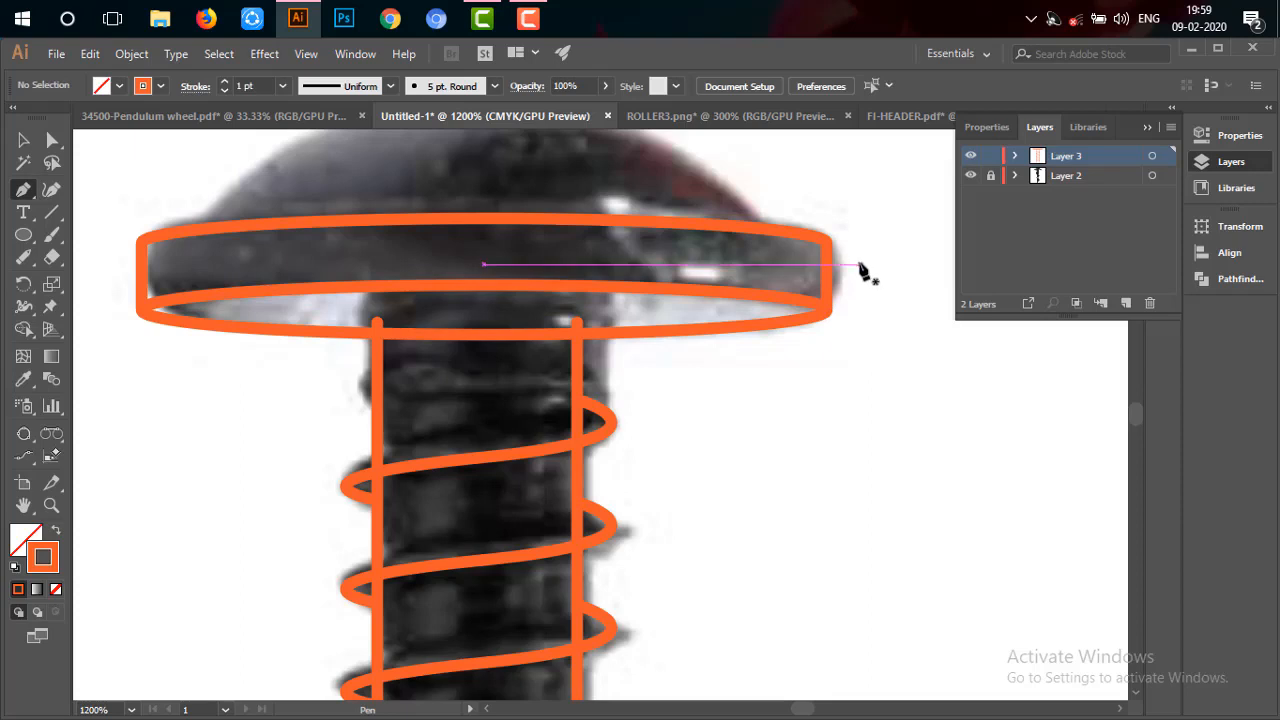
Trace the domed top of the screw head from rim to rim with the Pen tool, including the small V-shaped notch at the crown
left_click_drag(860, 264, 860, 405)
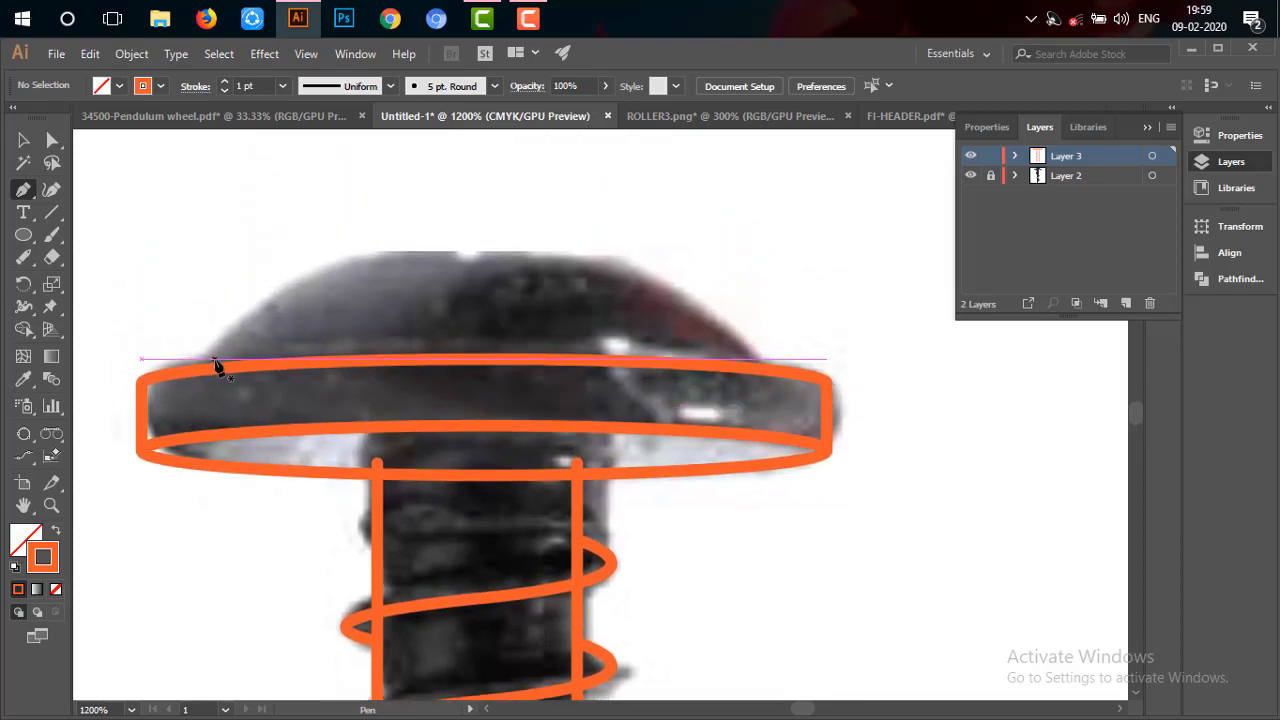
left_click(212, 370)
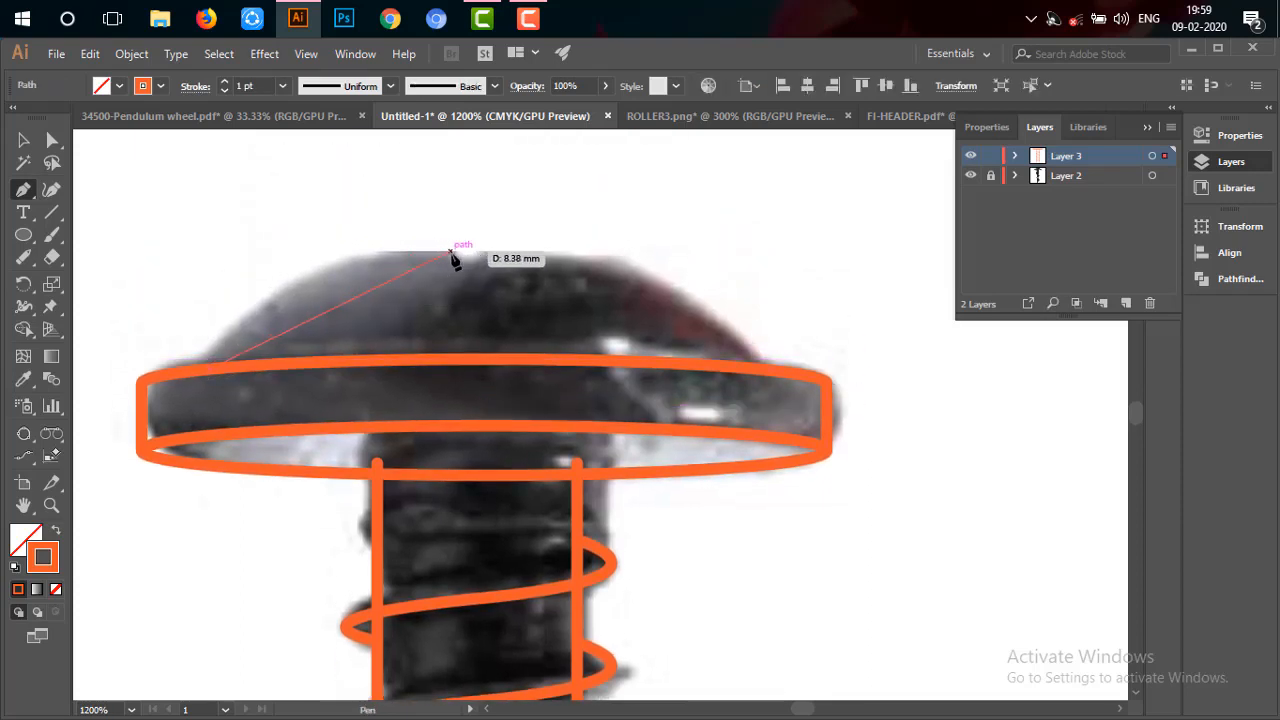
left_click_drag(452, 250, 637, 255)
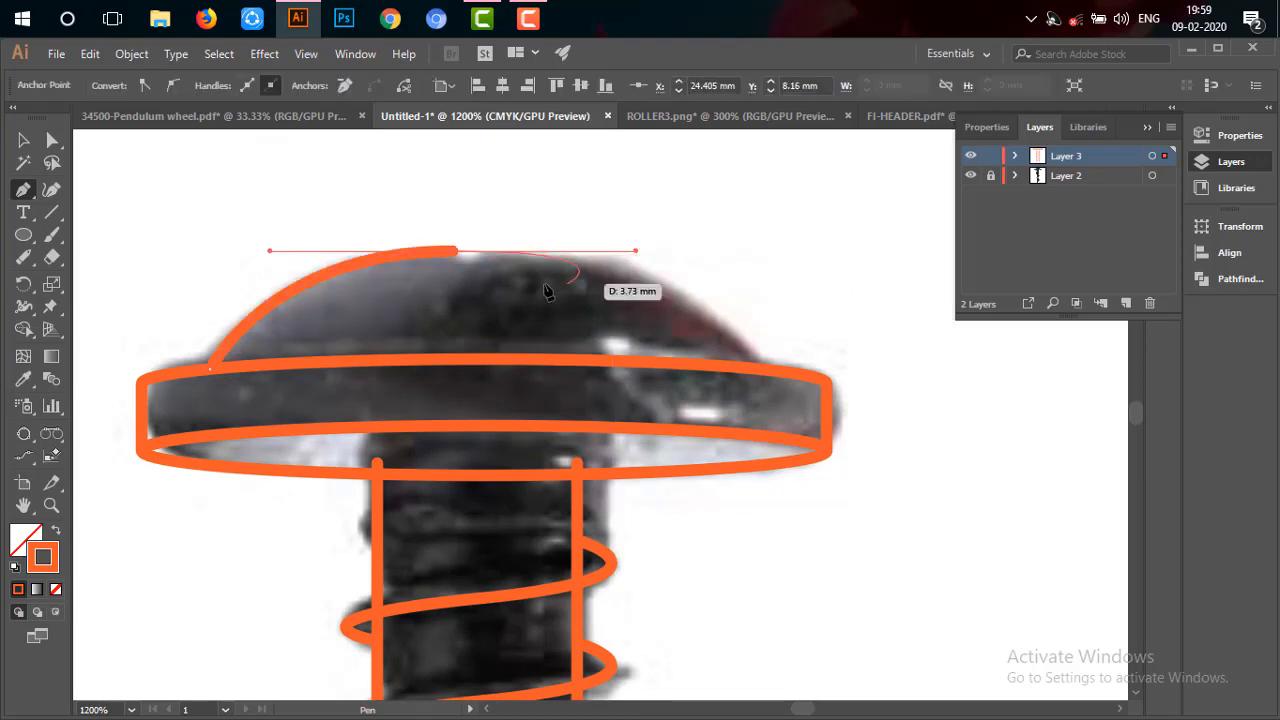
left_click(454, 252)
left_click(470, 266)
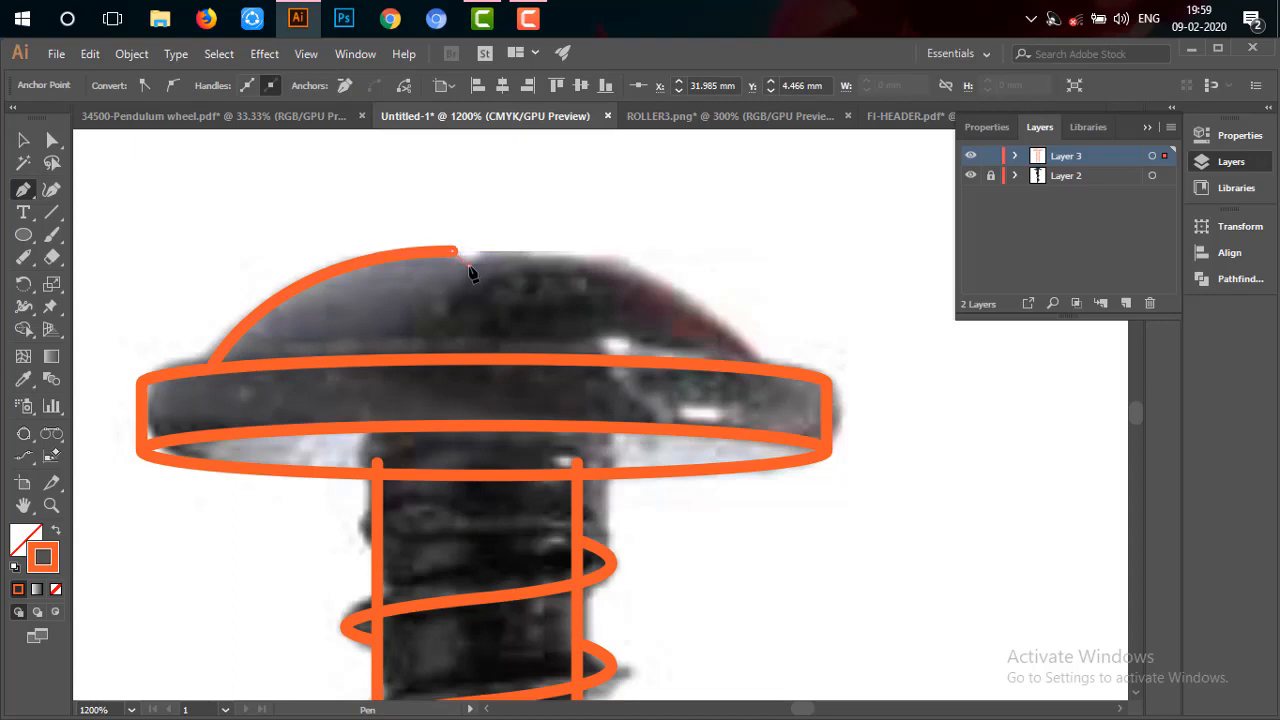
left_click(479, 253)
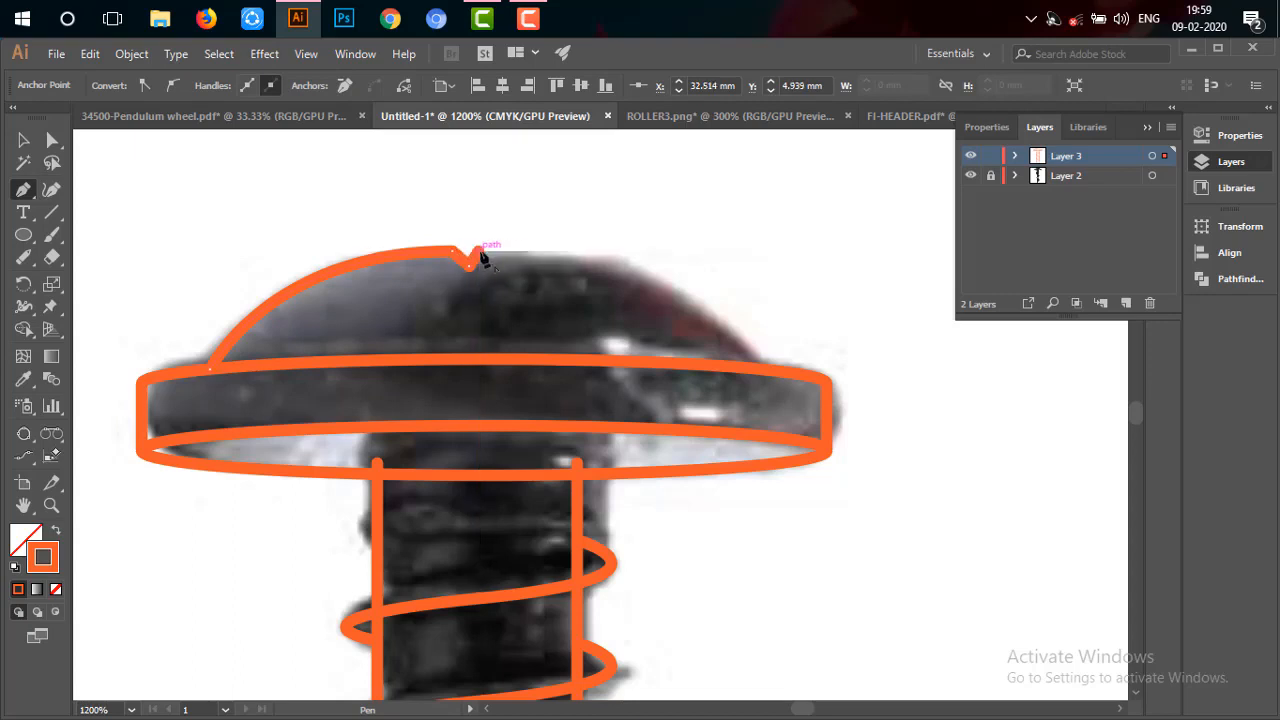
left_click_drag(762, 372, 863, 507)
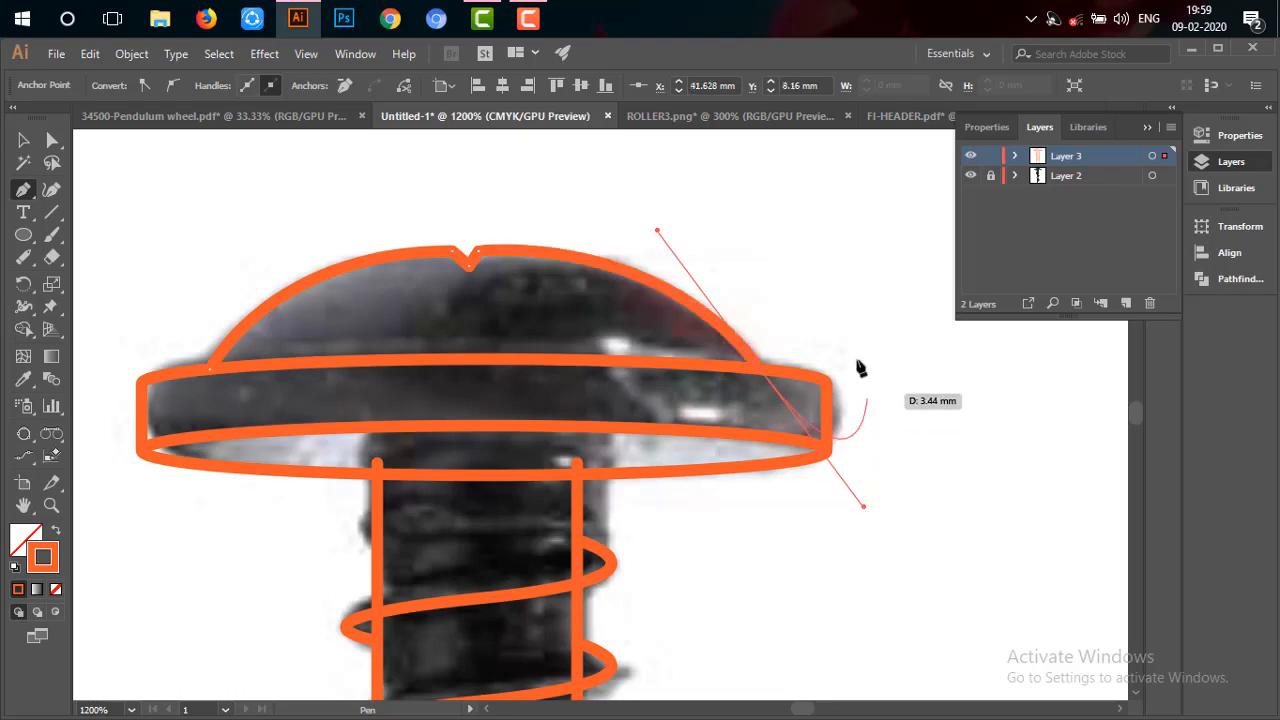
left_click(806, 251, "ctrl")
Draw a flat ellipse spanning the two vertical lines at the top of the shank, and lower its upper edge slightly
key("z")
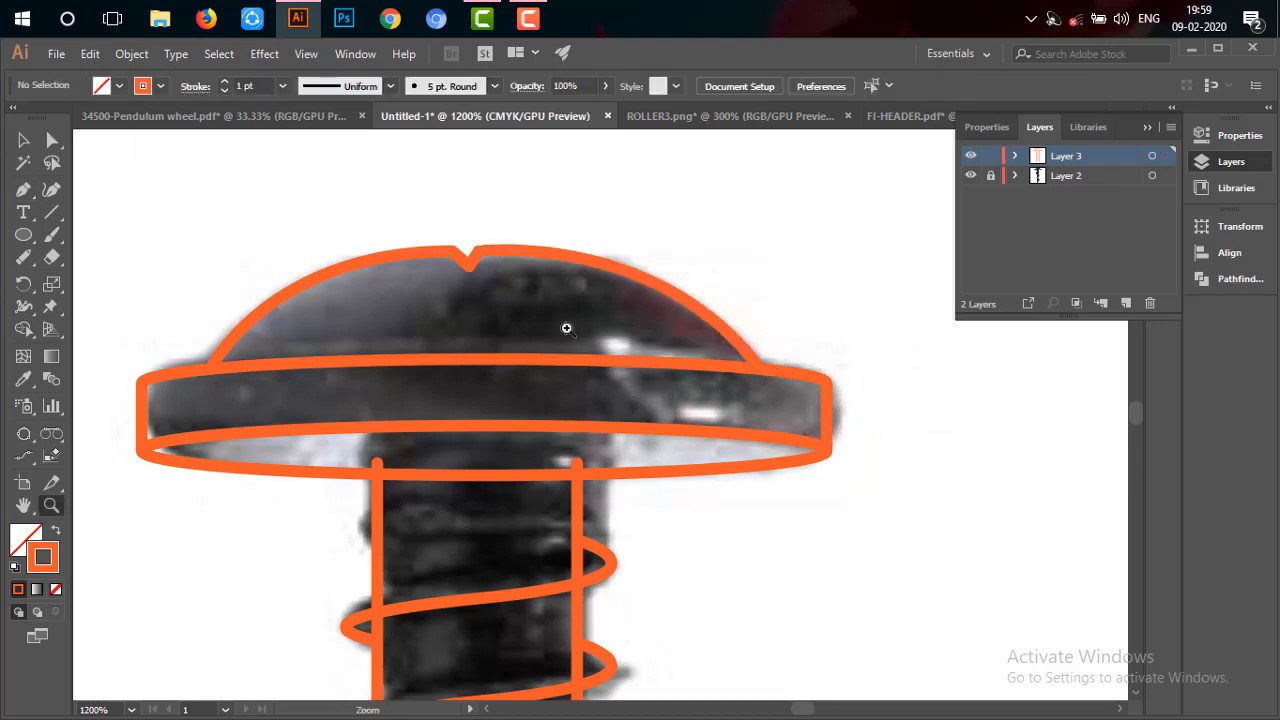
left_click(641, 577, "alt")
scroll(617, 457, "down", 3)
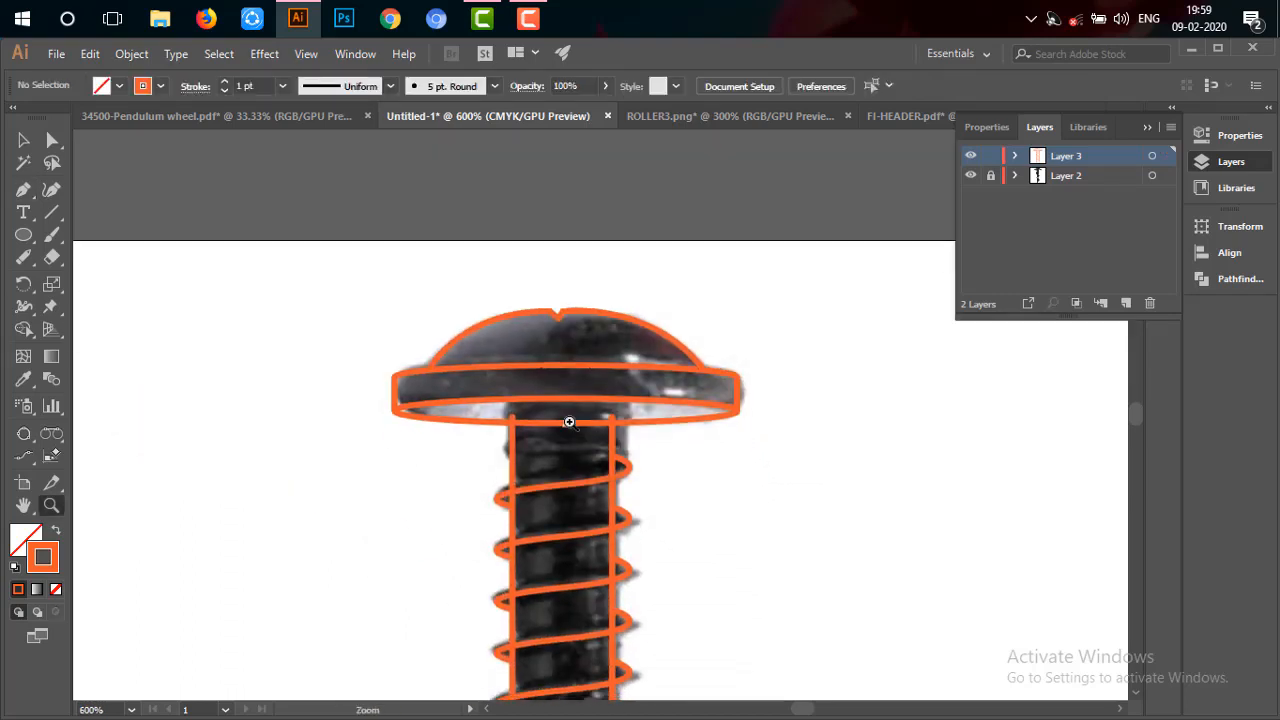
left_click(569, 420)
left_click(589, 405)
left_click(591, 406)
left_click(594, 408)
left_click(597, 409)
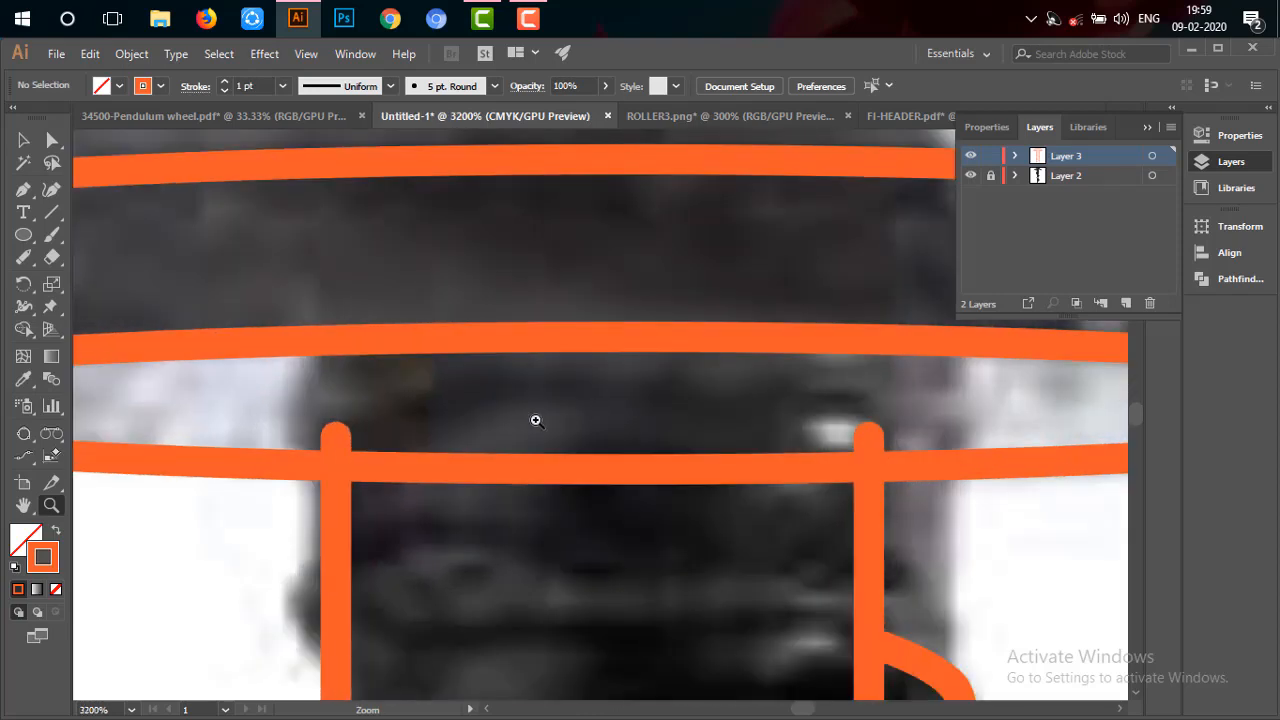
key("l")
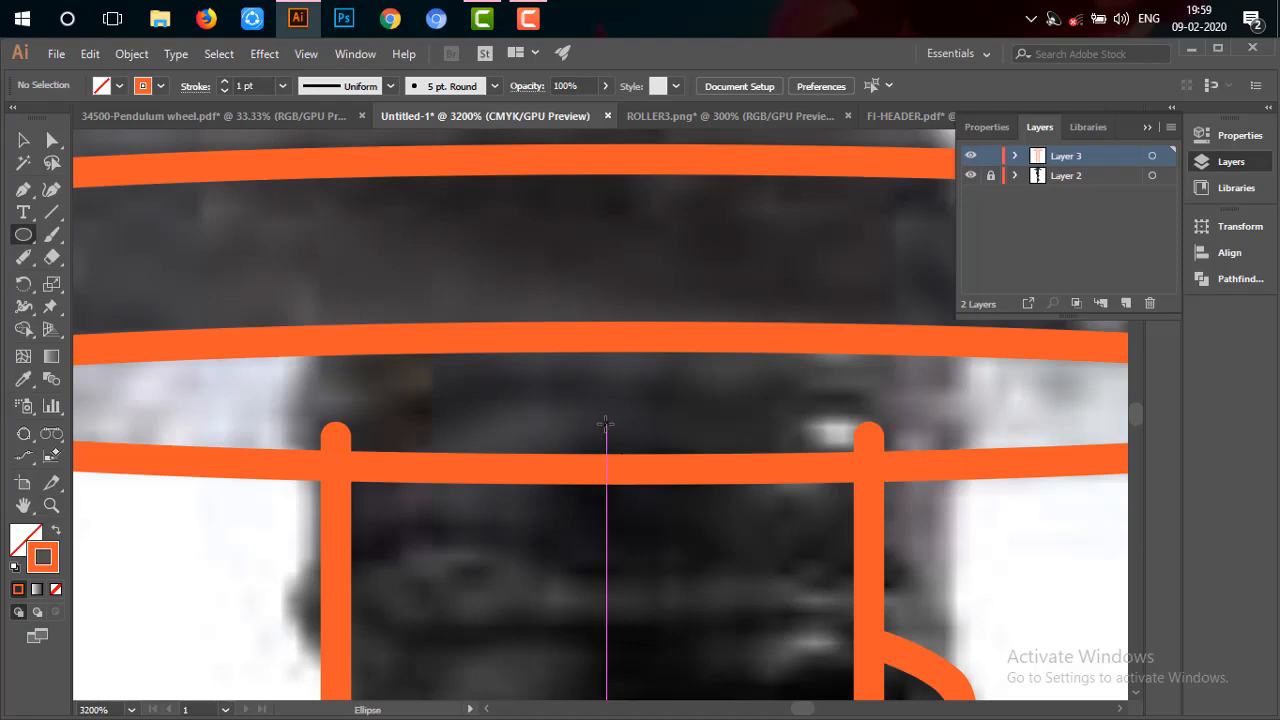
left_click_drag(605, 424, 873, 490)
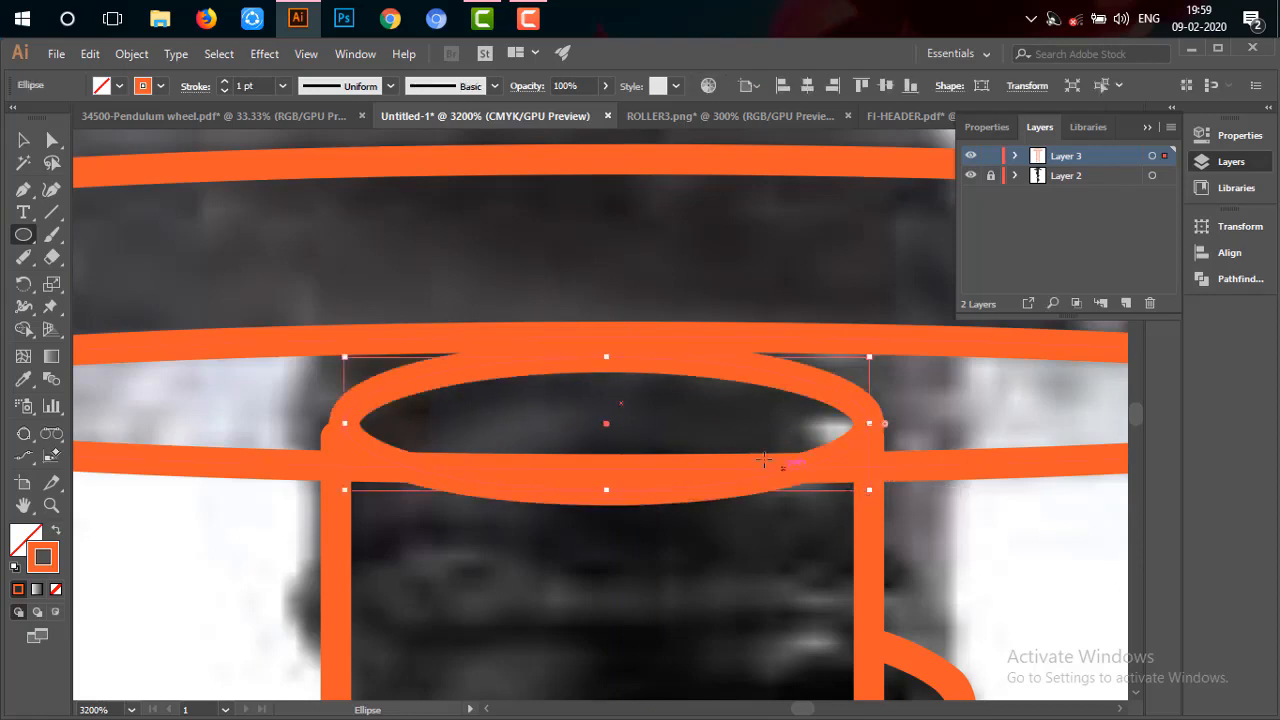
left_click_drag(610, 356, 607, 380)
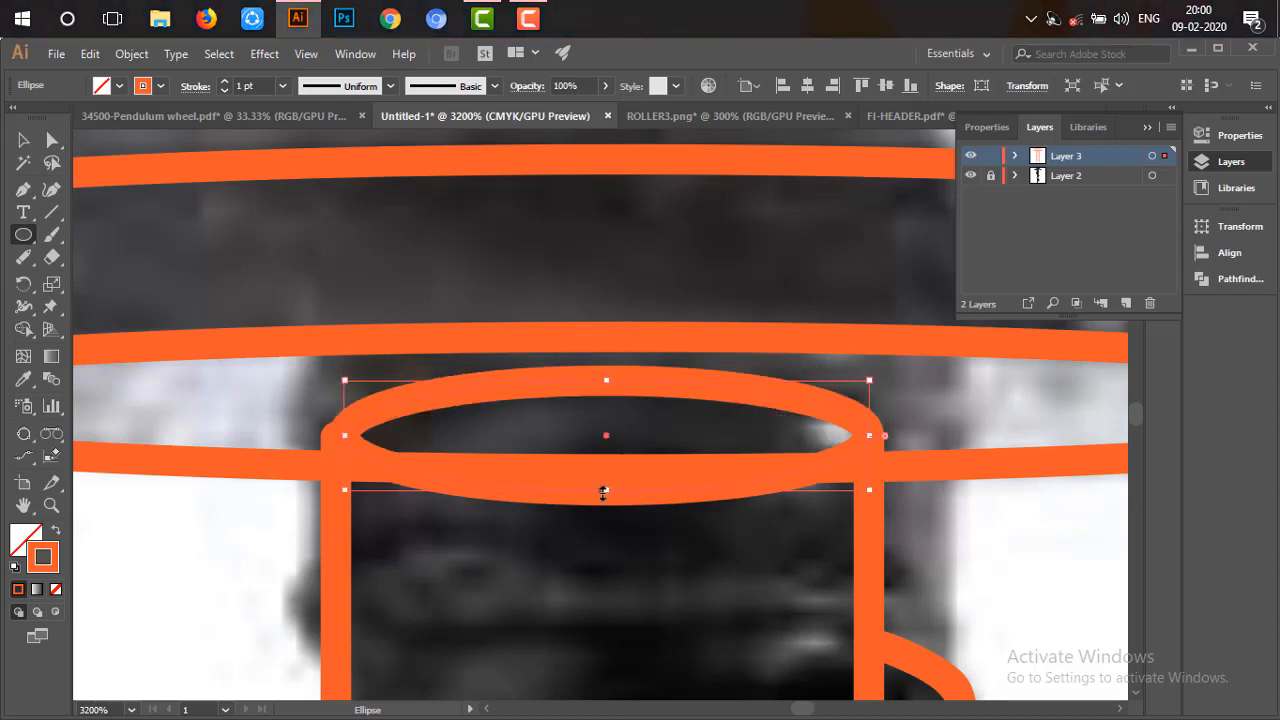
Delete the bottom anchor point of the small shank ellipse so only its upper arc remains, and deselect
key("a")
left_click(609, 492)
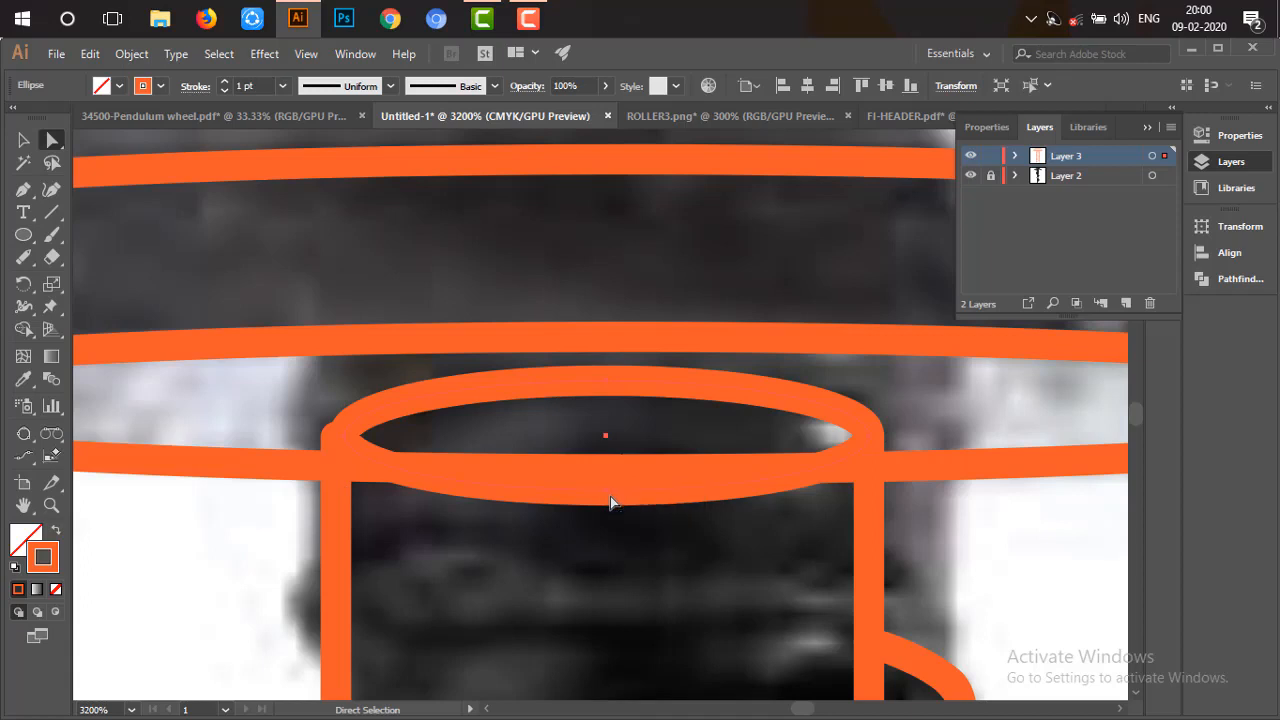
left_click(608, 490)
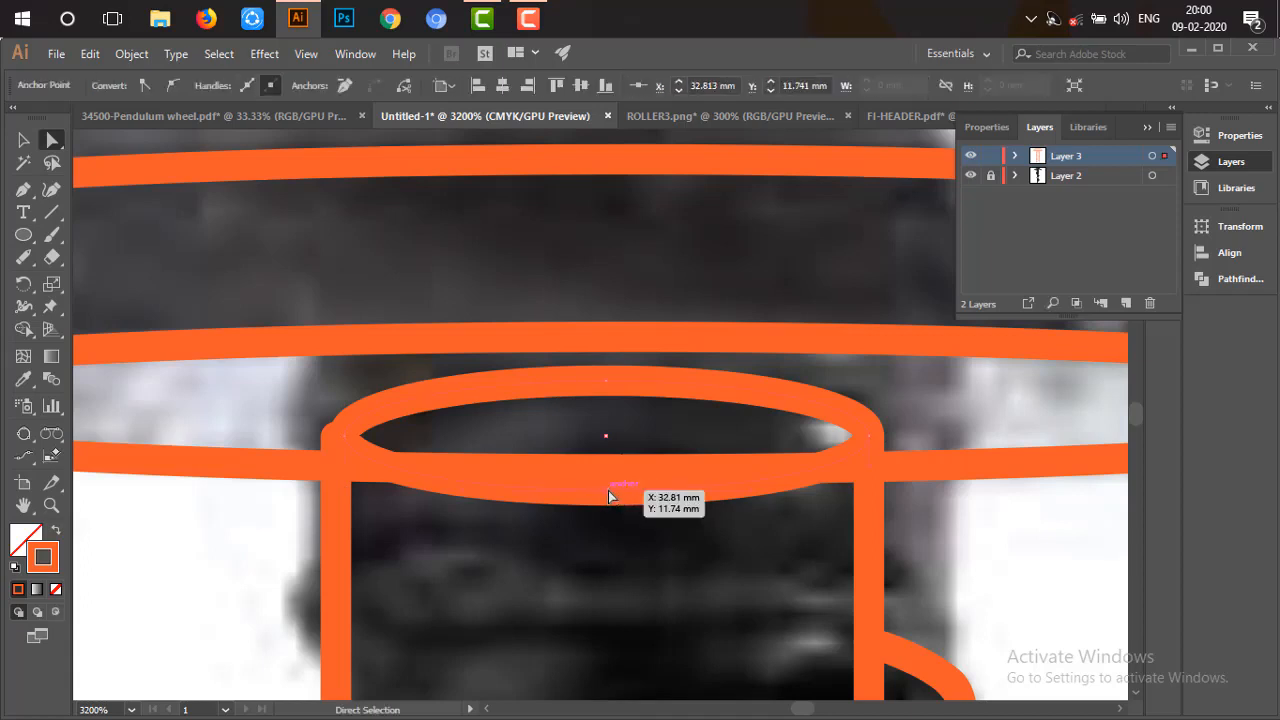
key("Delete")
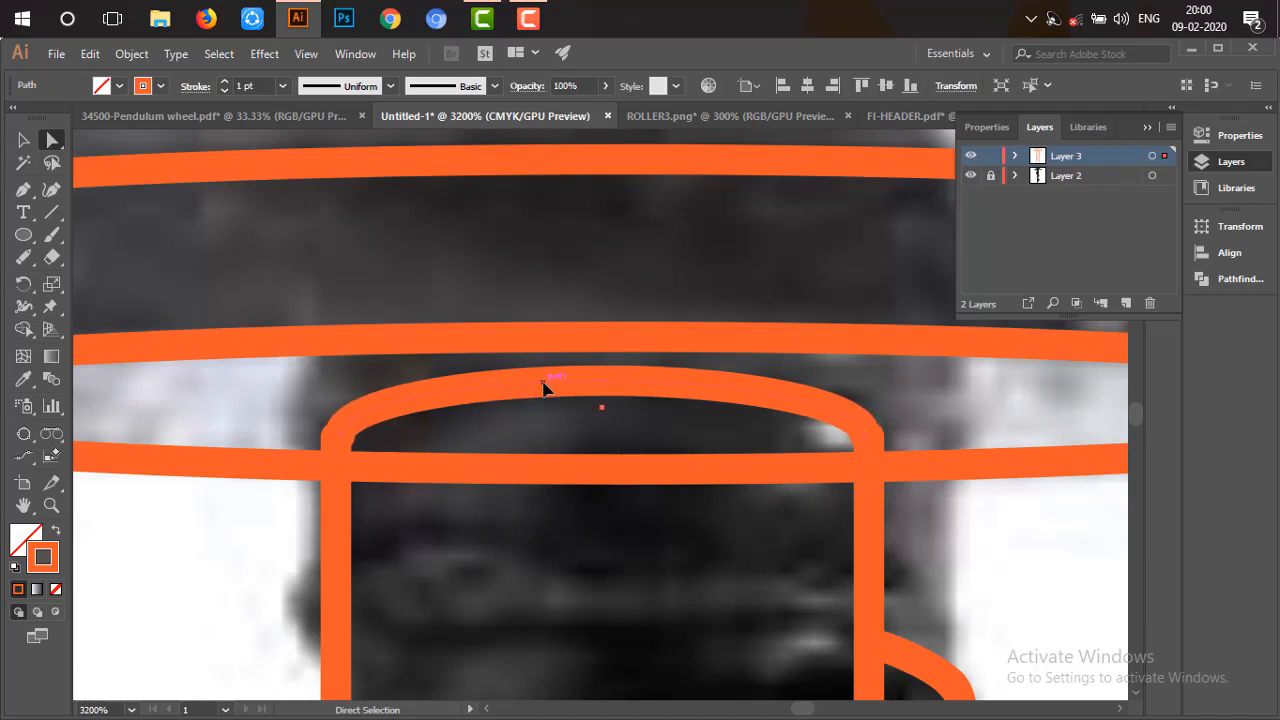
left_click(908, 412)
Erase the part of the head's lower ellipse that crosses the shank between the two vertical lines with the Path Eraser
key("z")
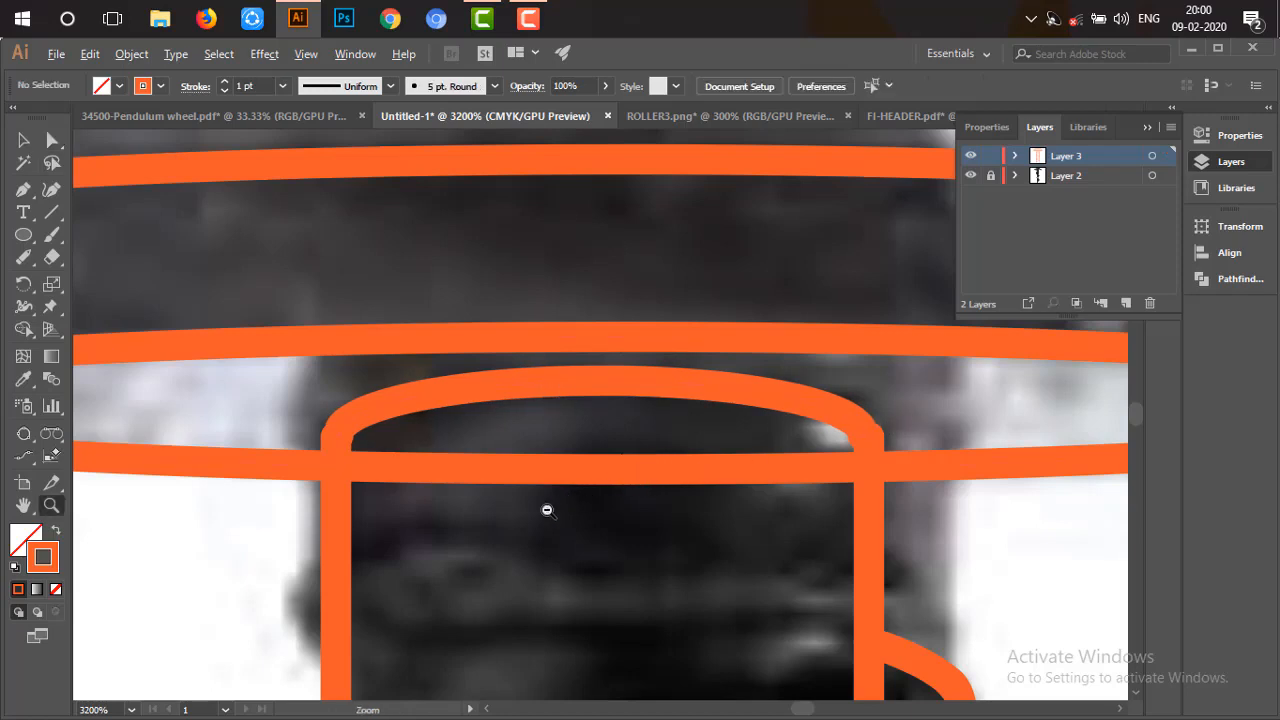
left_click(580, 514, "alt")
left_click(612, 508, "alt")
left_click(631, 497, "alt")
left_click(628, 482, "alt")
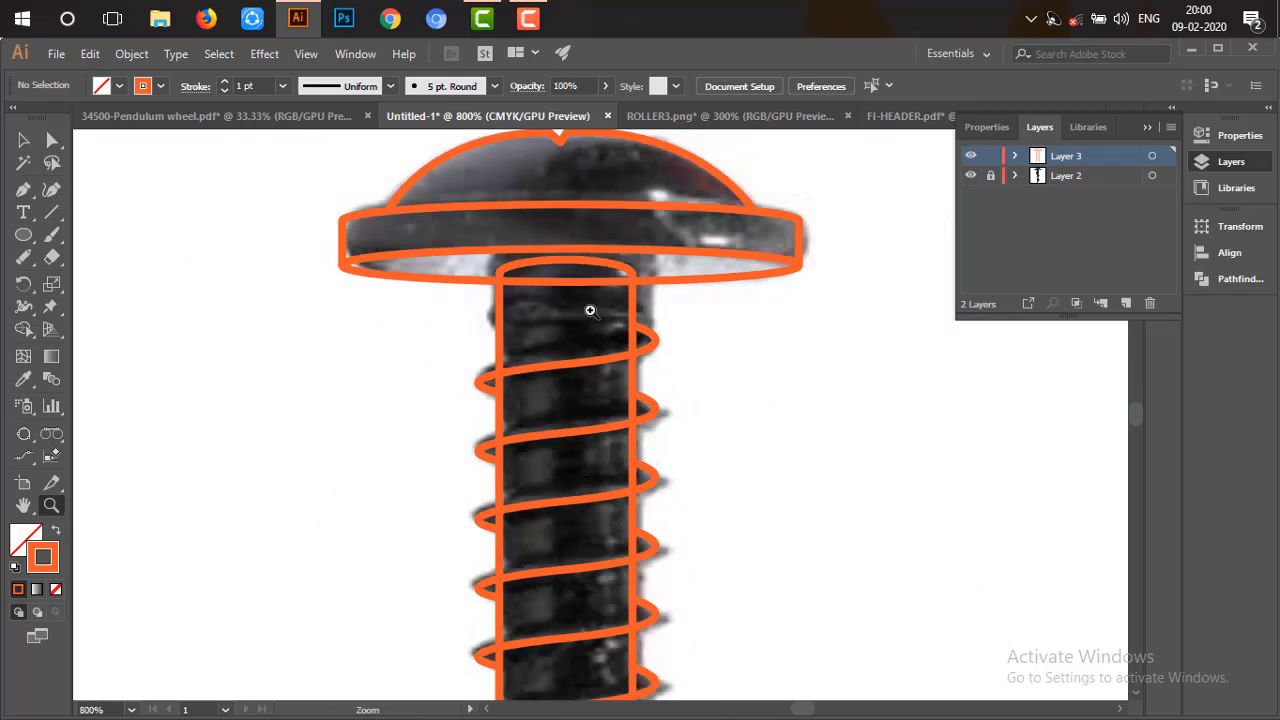
key("v")
left_click(566, 282)
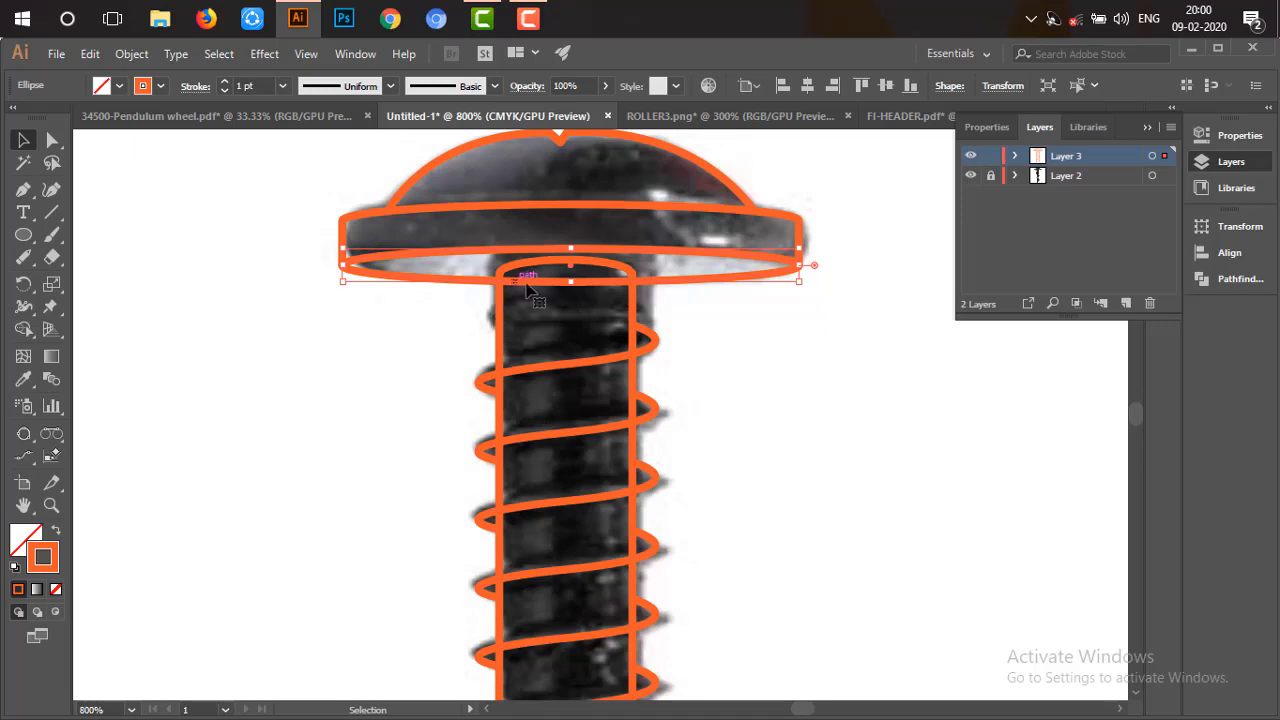
key("z")
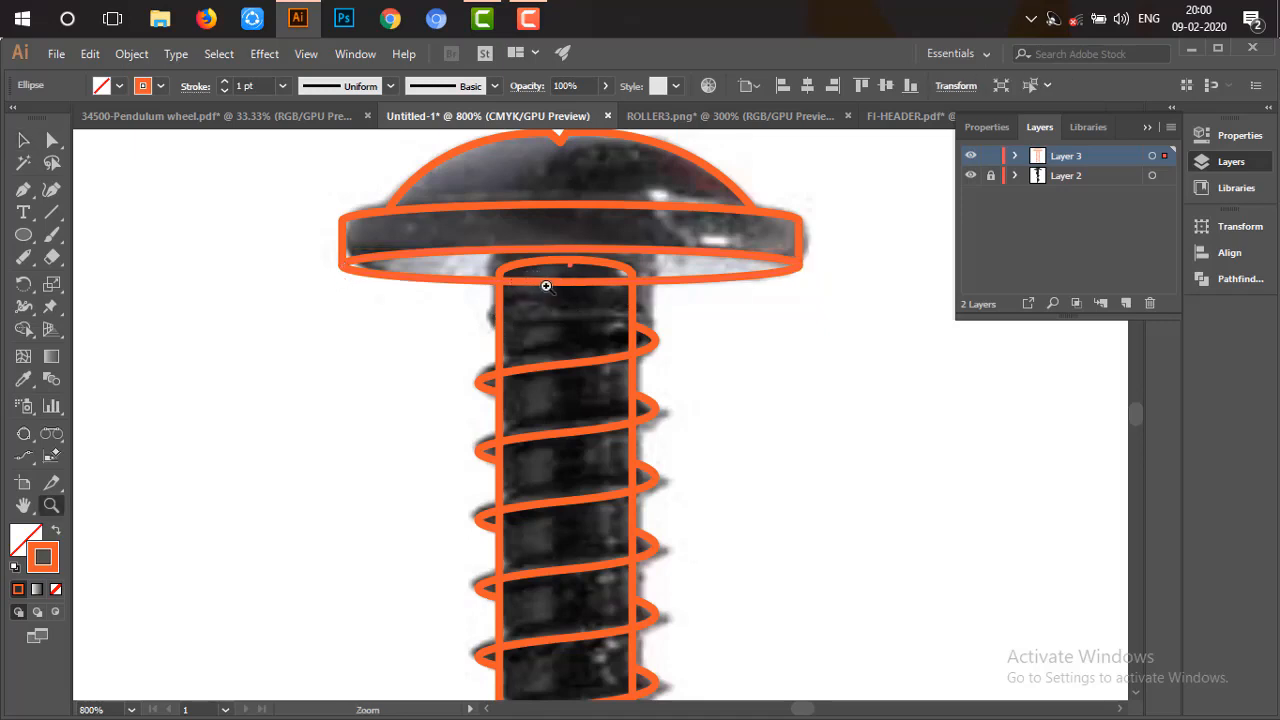
left_click(583, 294)
left_click(597, 394)
left_click(597, 371)
left_click(597, 371)
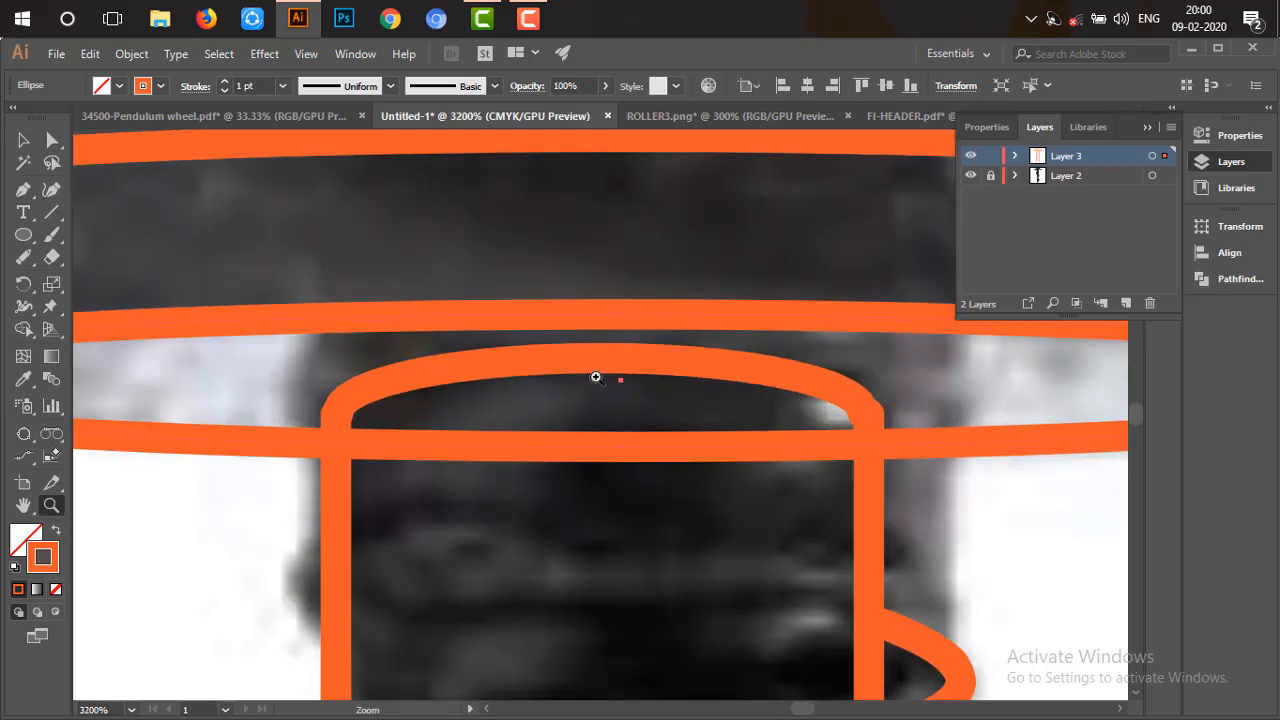
key("v")
key("ctrl+shift+a")
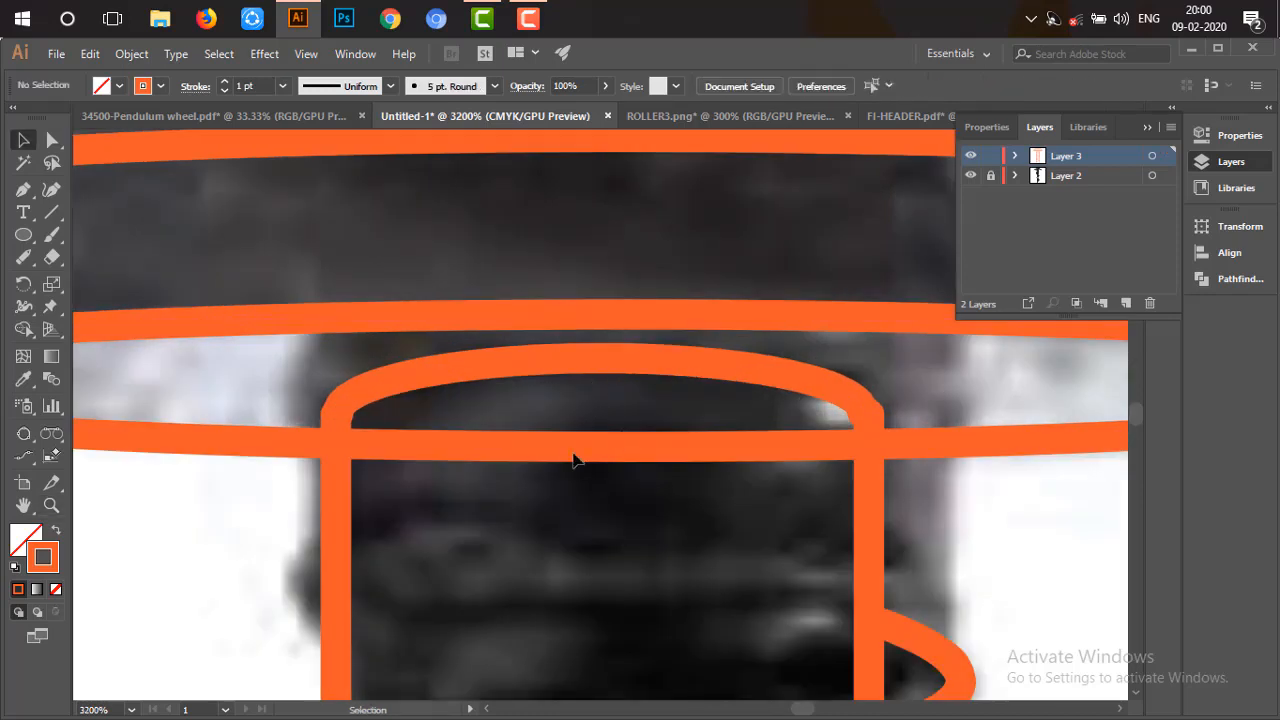
left_click(571, 453)
mouse_move(607, 443)
left_mouse_down()
mouse_move(867, 450)
mouse_move(598, 463)
mouse_move(340, 444)
left_mouse_up()
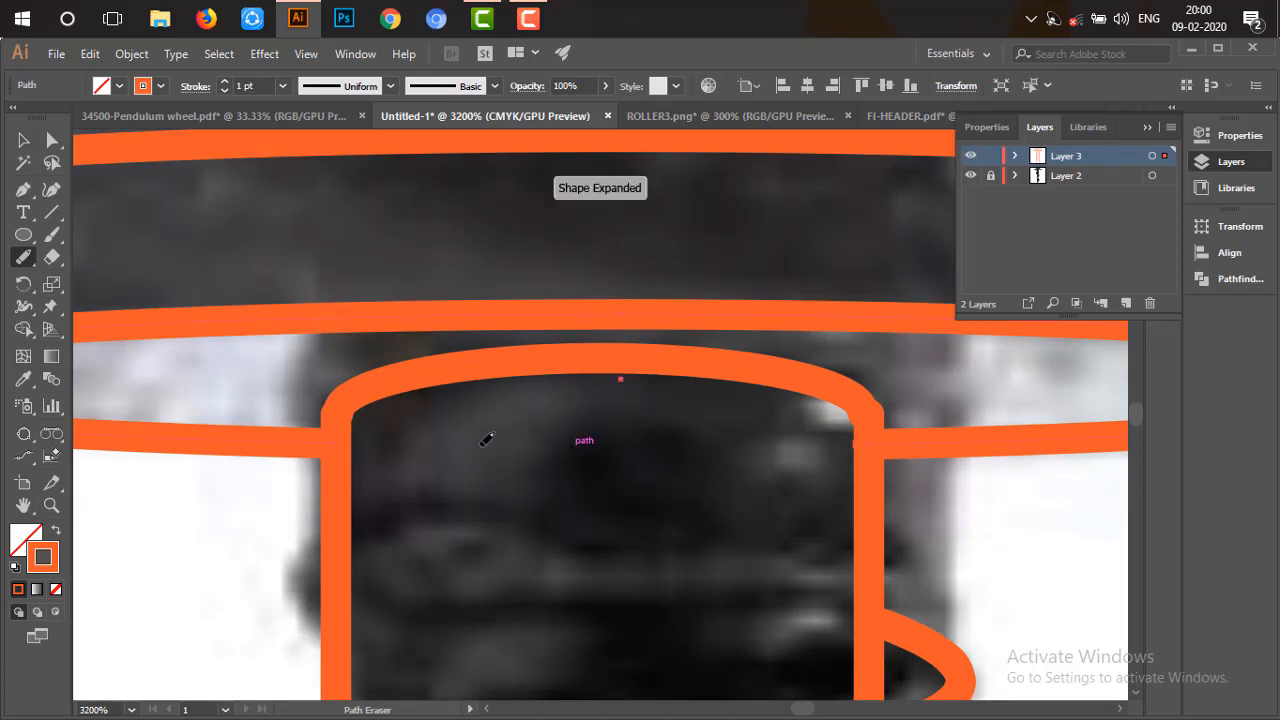
Expand the thread blend running down the shank and ungroup it into individual thread paths
key("z")
left_click(622, 482, "alt")
left_click(622, 482, "alt")
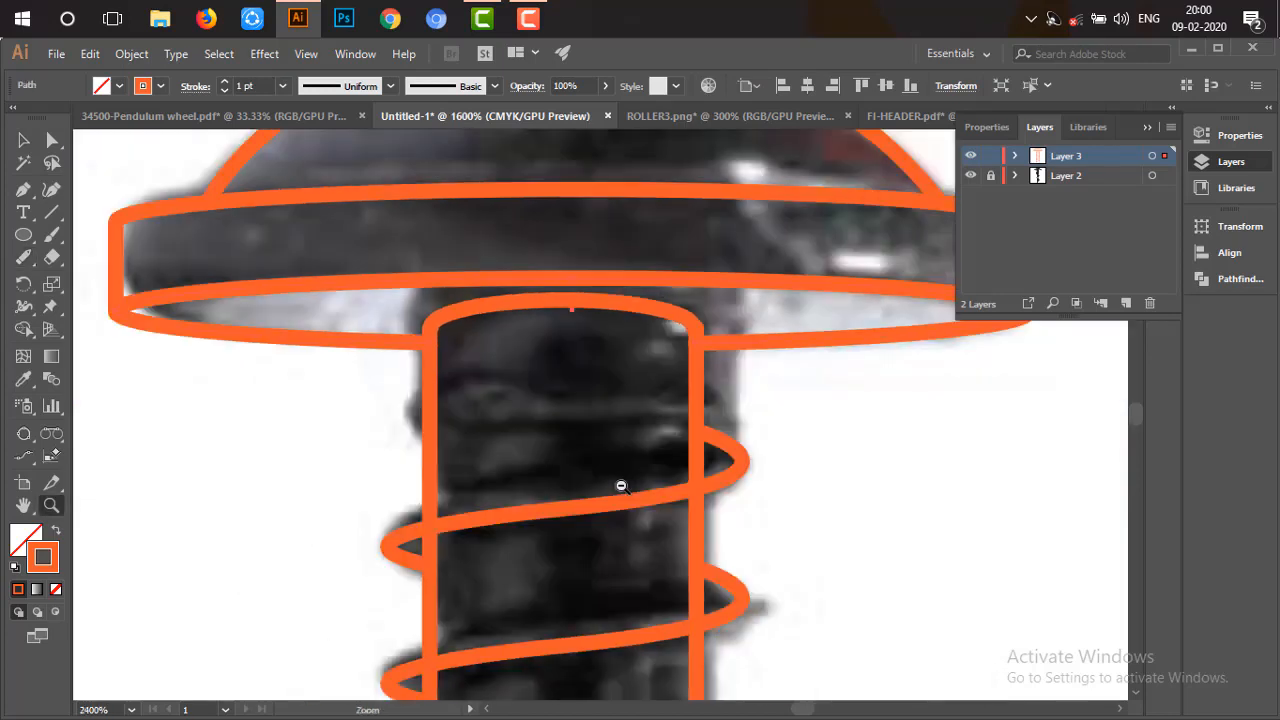
left_click(620, 484, "alt")
left_click(619, 484, "alt")
left_click(571, 410, "alt")
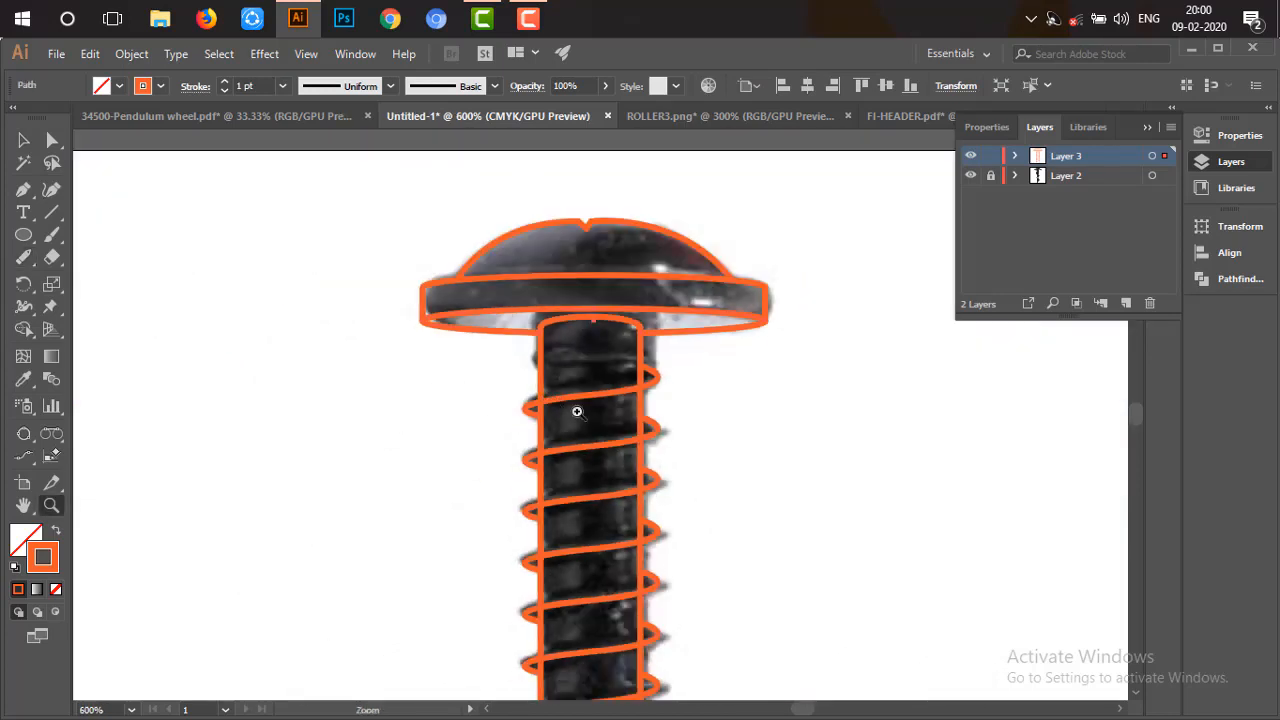
left_click(592, 431, "alt")
left_click_drag(696, 492, 682, 377)
left_click_drag(650, 497, 665, 433)
left_click(634, 466)
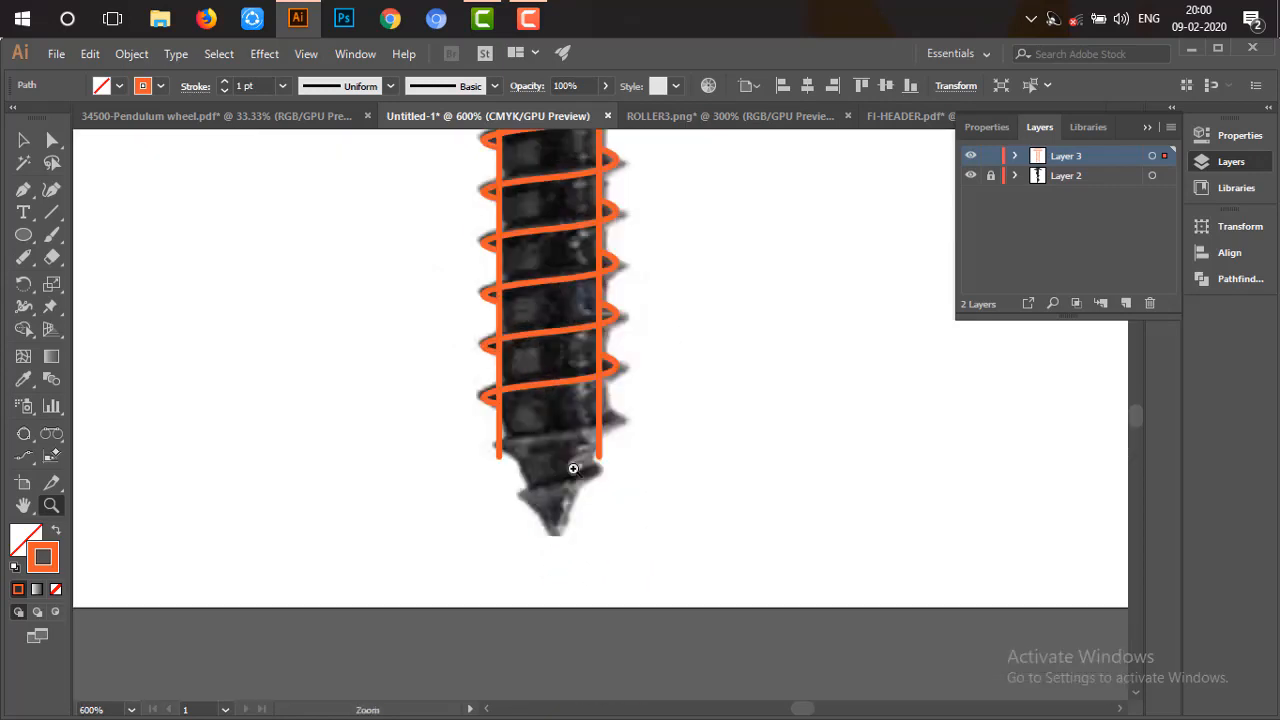
left_click(575, 470)
left_click(598, 400)
left_click(599, 355)
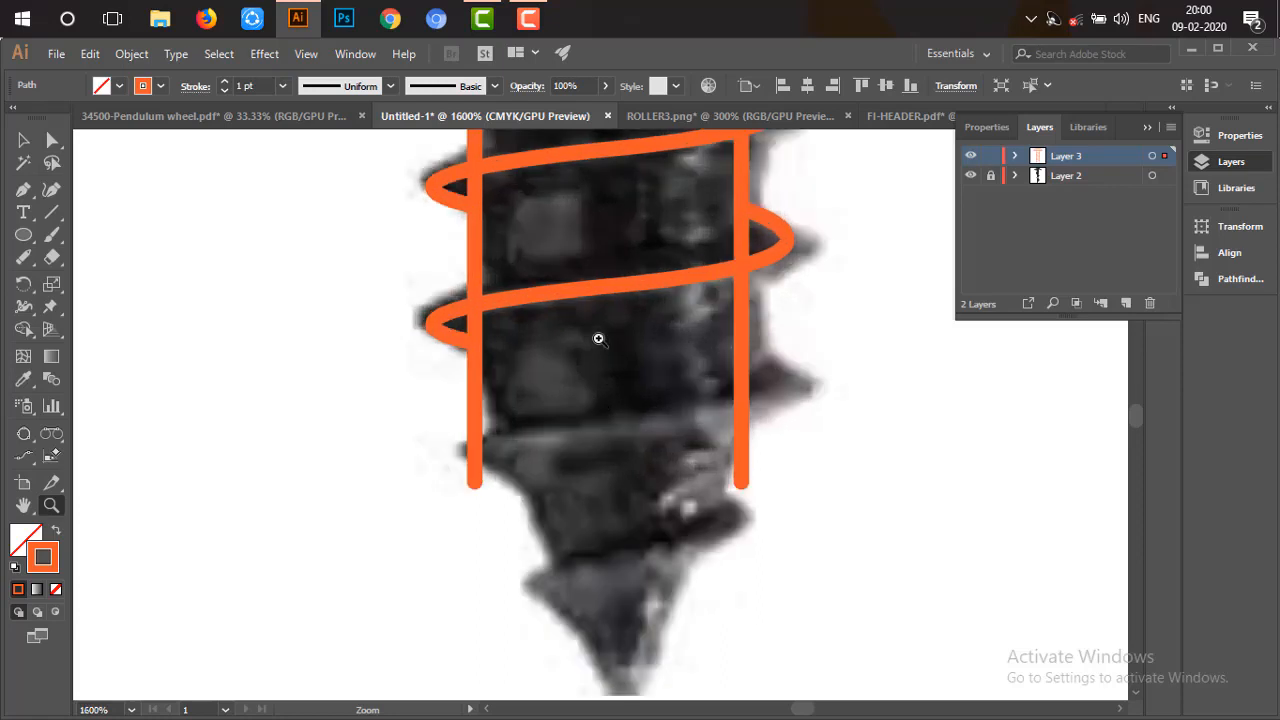
key("v")
left_click(599, 290)
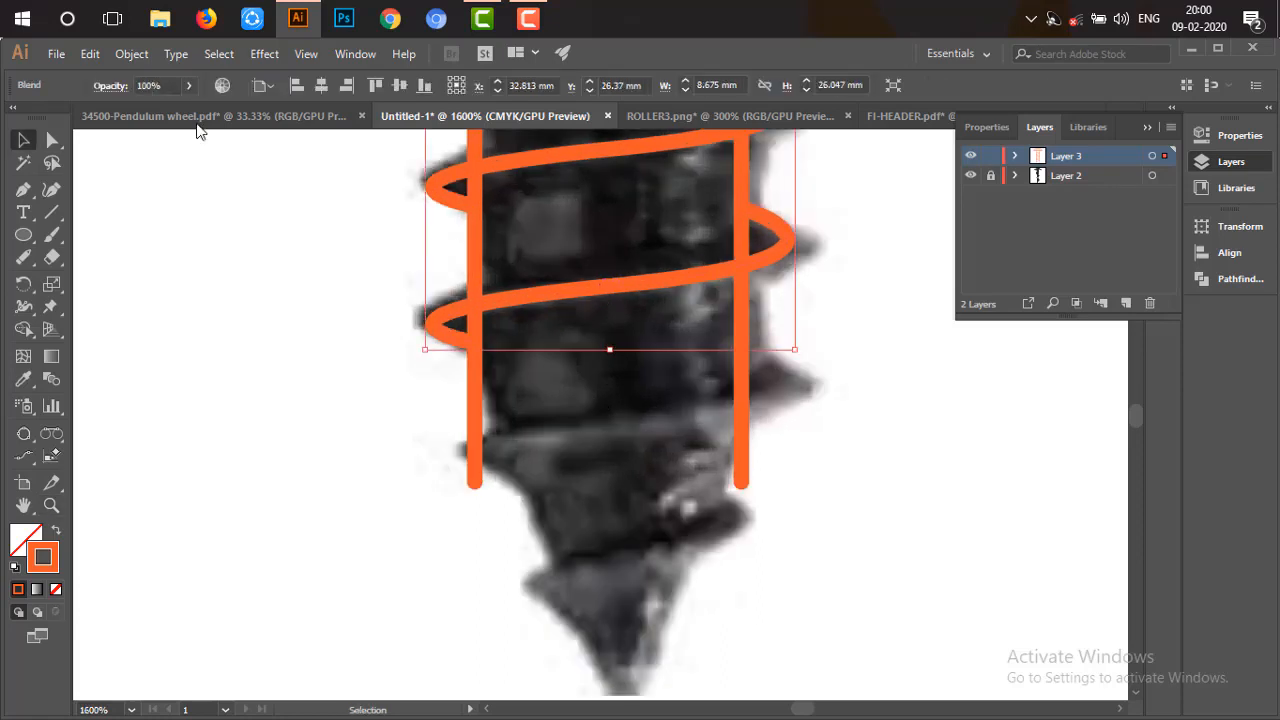
left_click(121, 52)
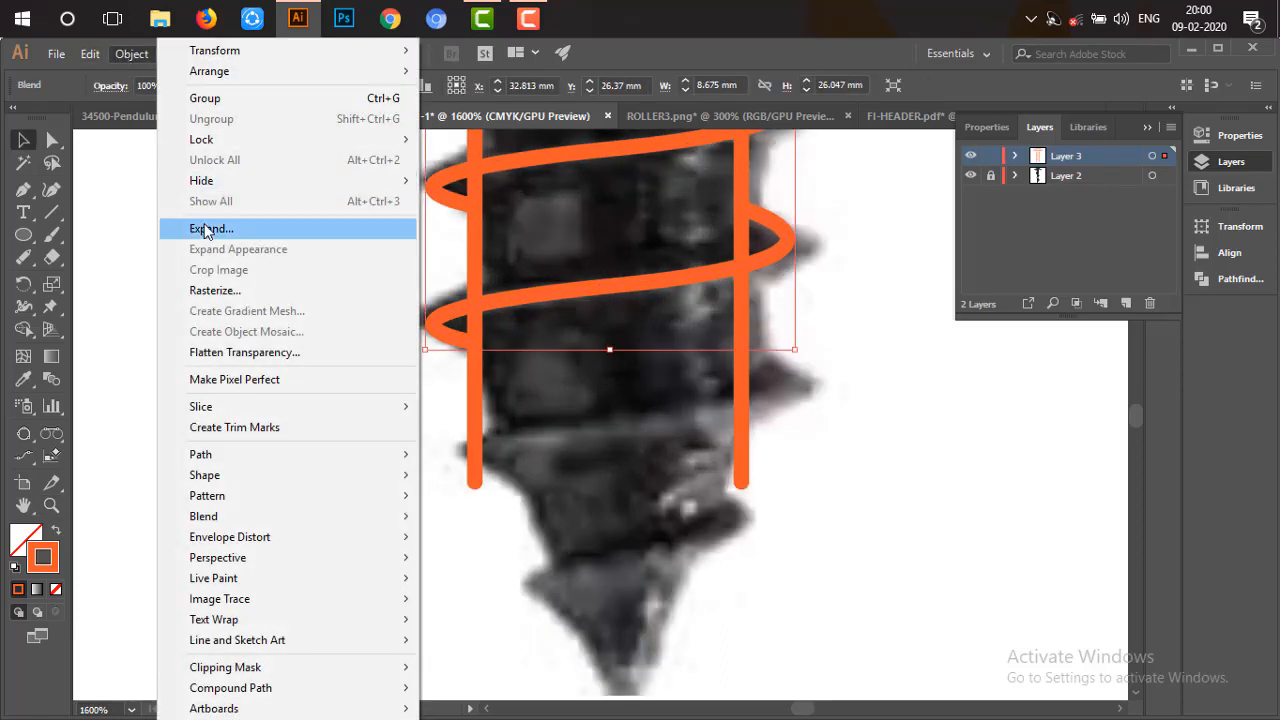
left_click(205, 231)
left_click(596, 492)
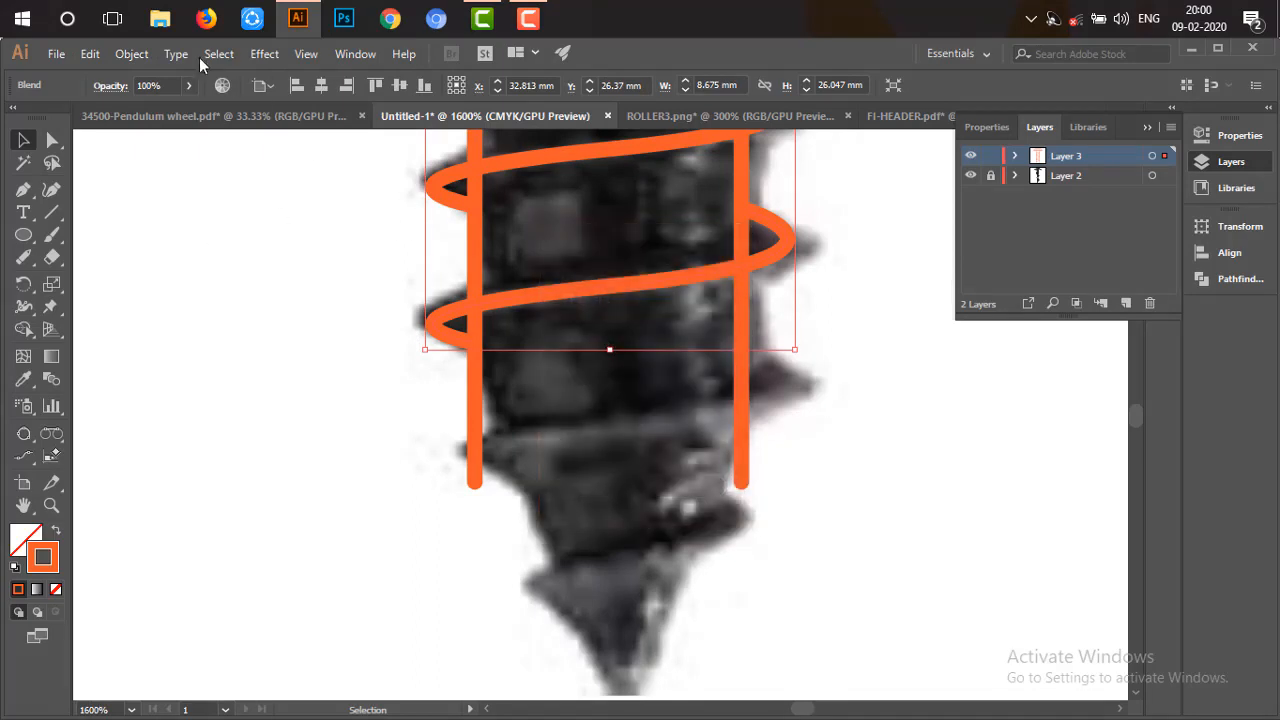
left_click(131, 53)
left_click(212, 118)
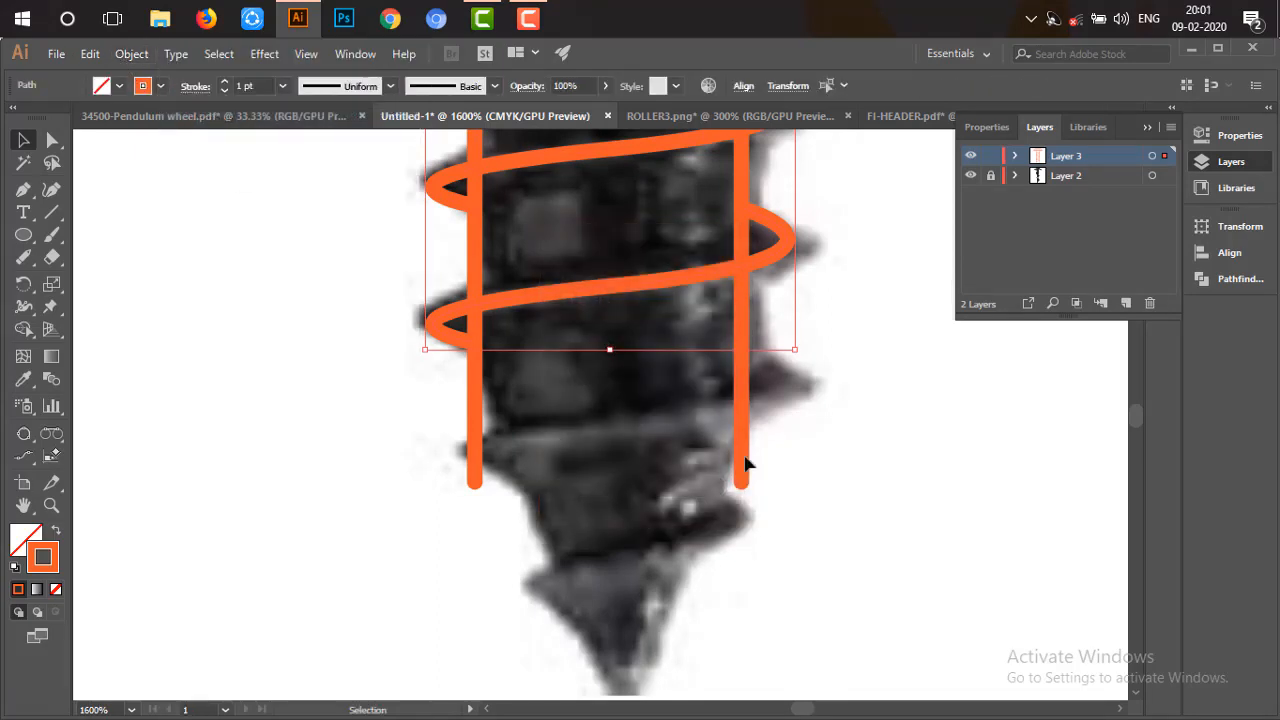
Duplicate the lowest thread path one pitch downward onto the next photographed thread, and deselect
left_click(791, 428)
left_click(637, 285)
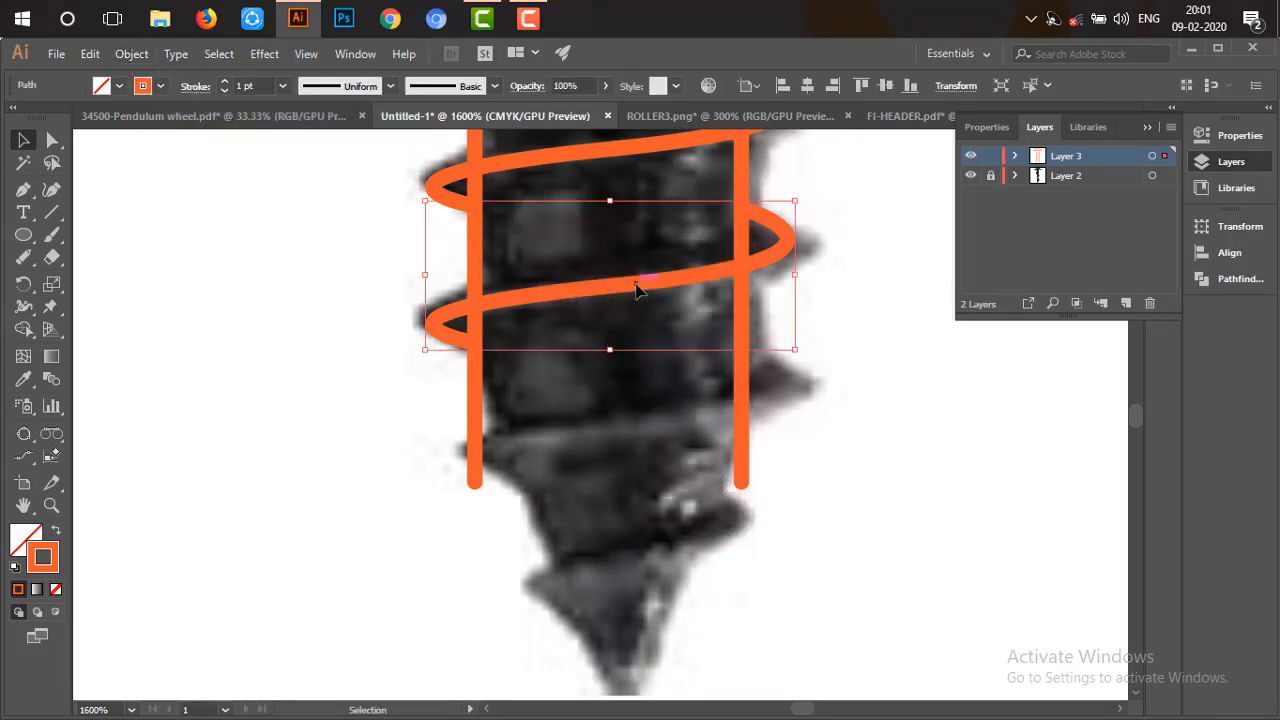
left_click_drag(636, 288, 643, 427)
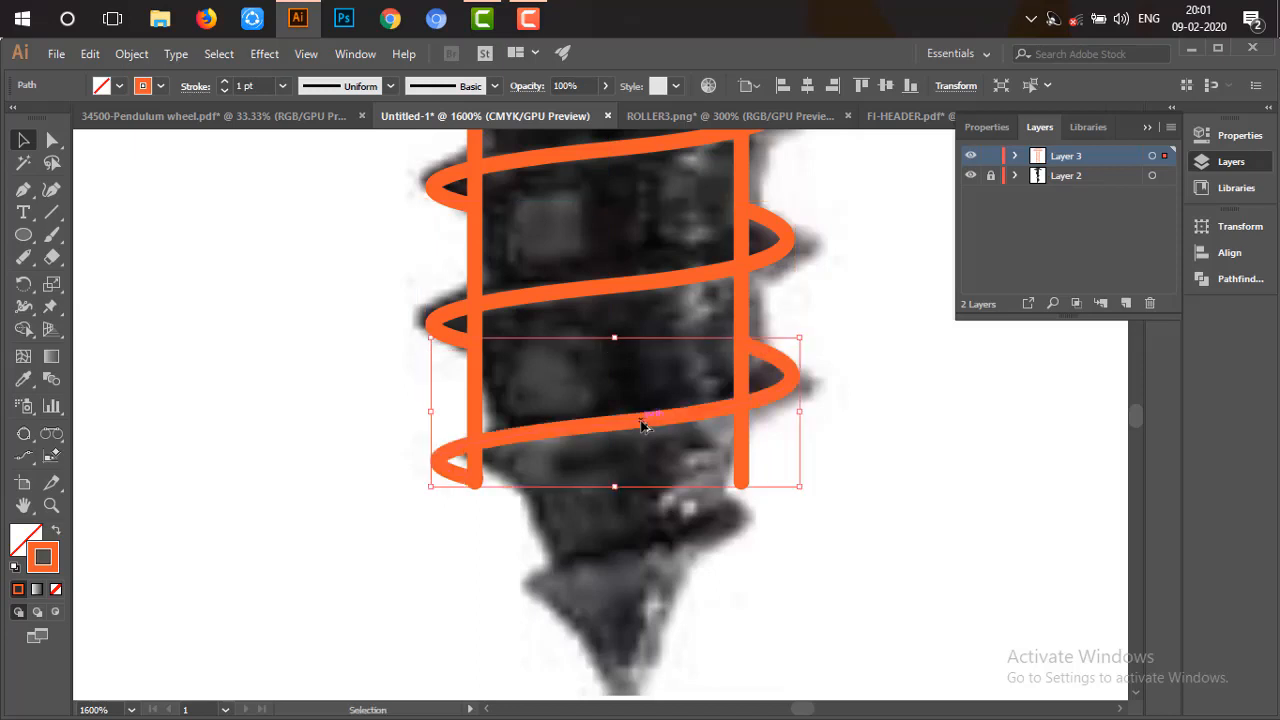
left_click(856, 407)
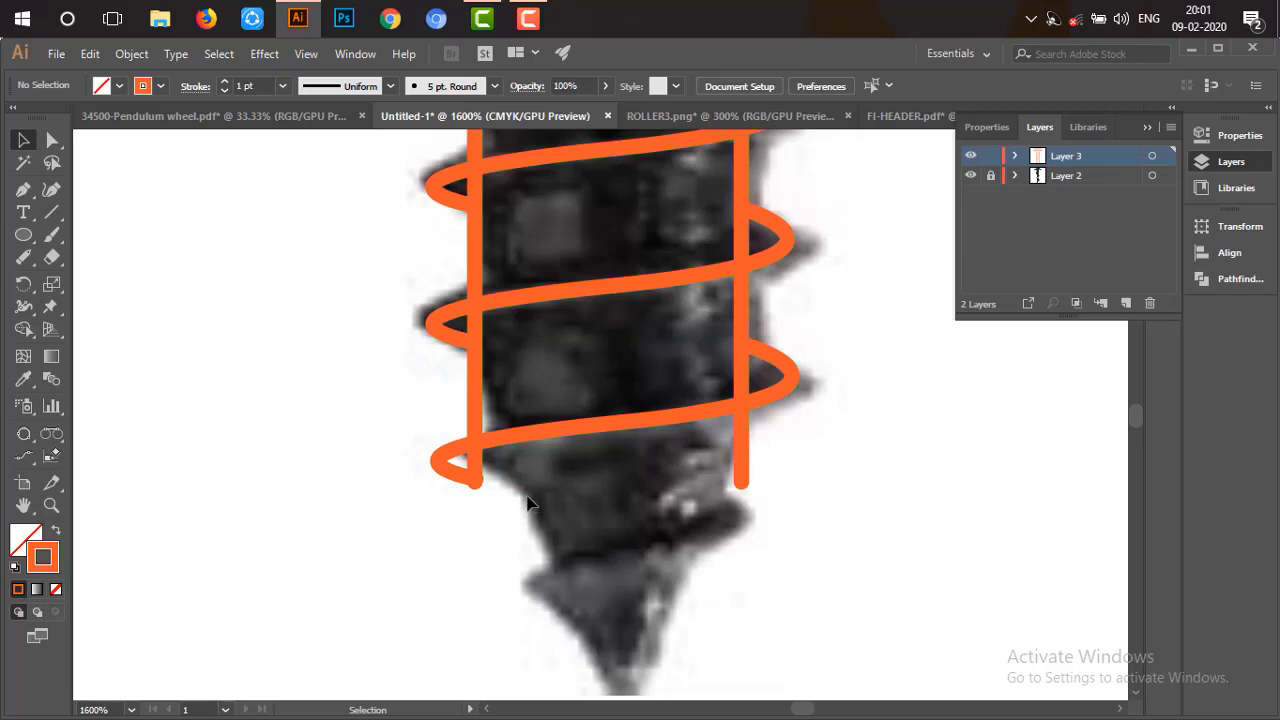
Trace two straight Pen segments from the bottom of the left shank line along the tapering tip, the first about 1.4 mm long
key("p")
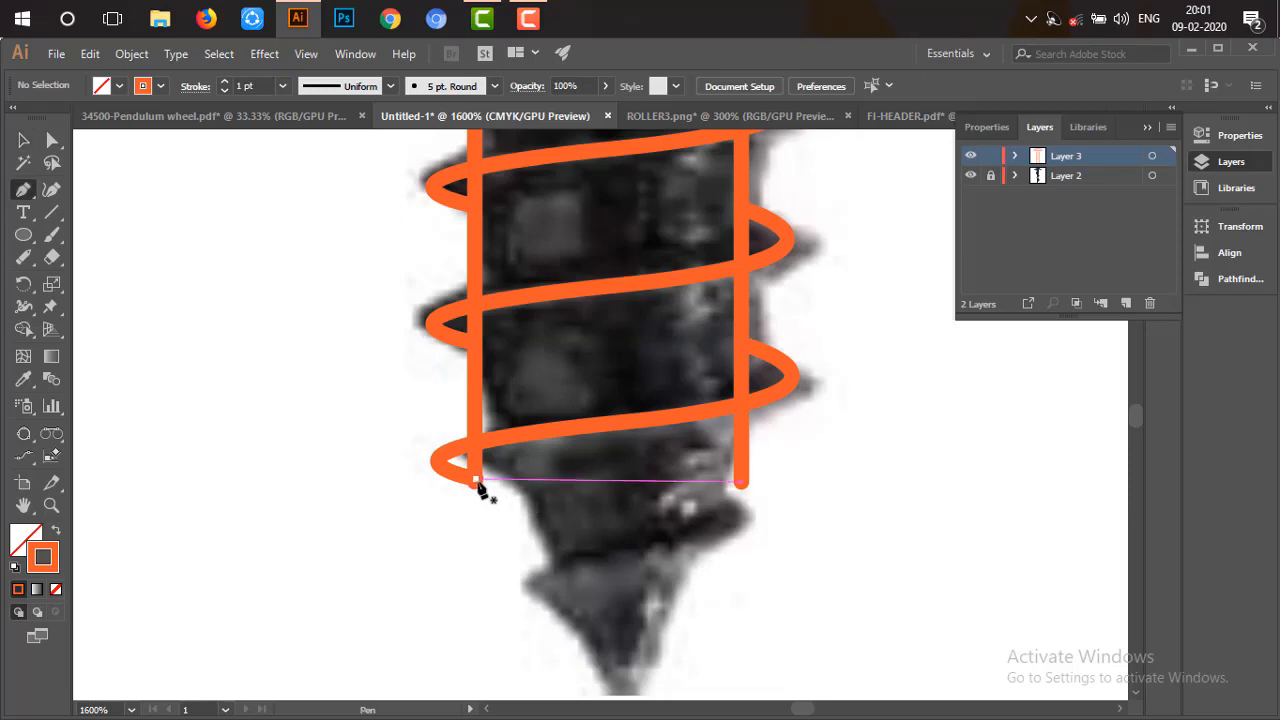
left_click(478, 484)
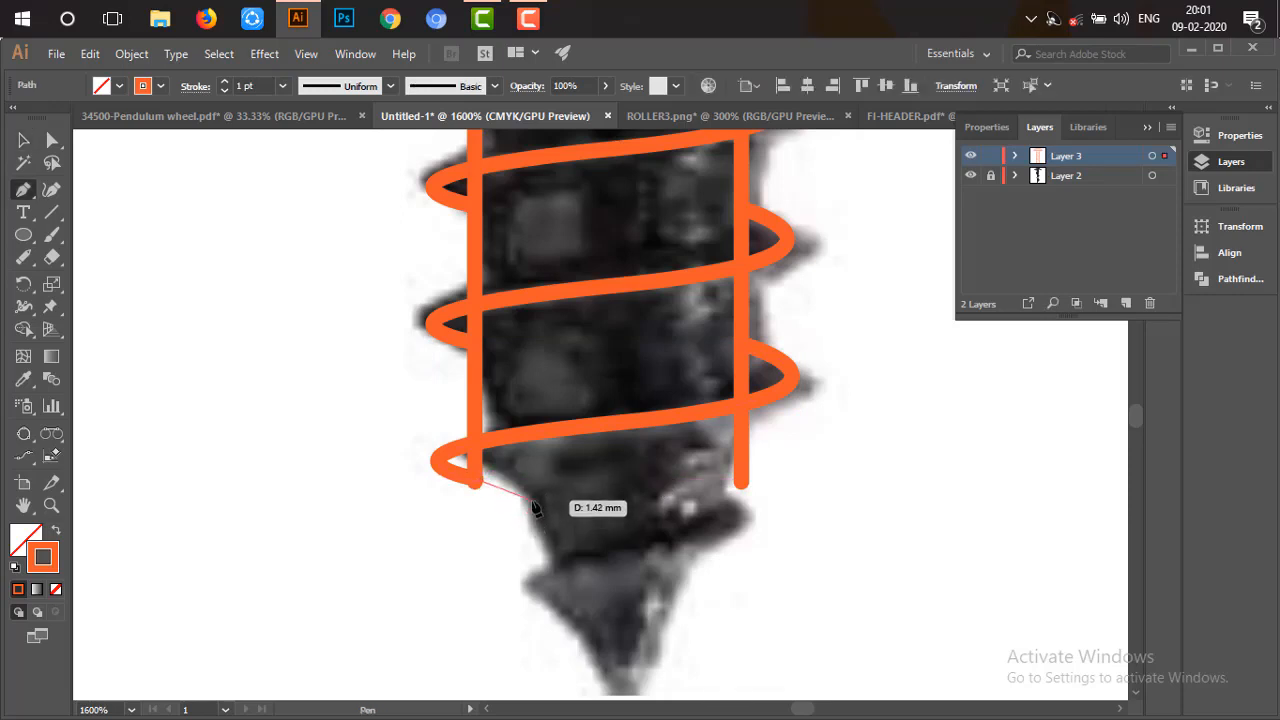
left_click(533, 509)
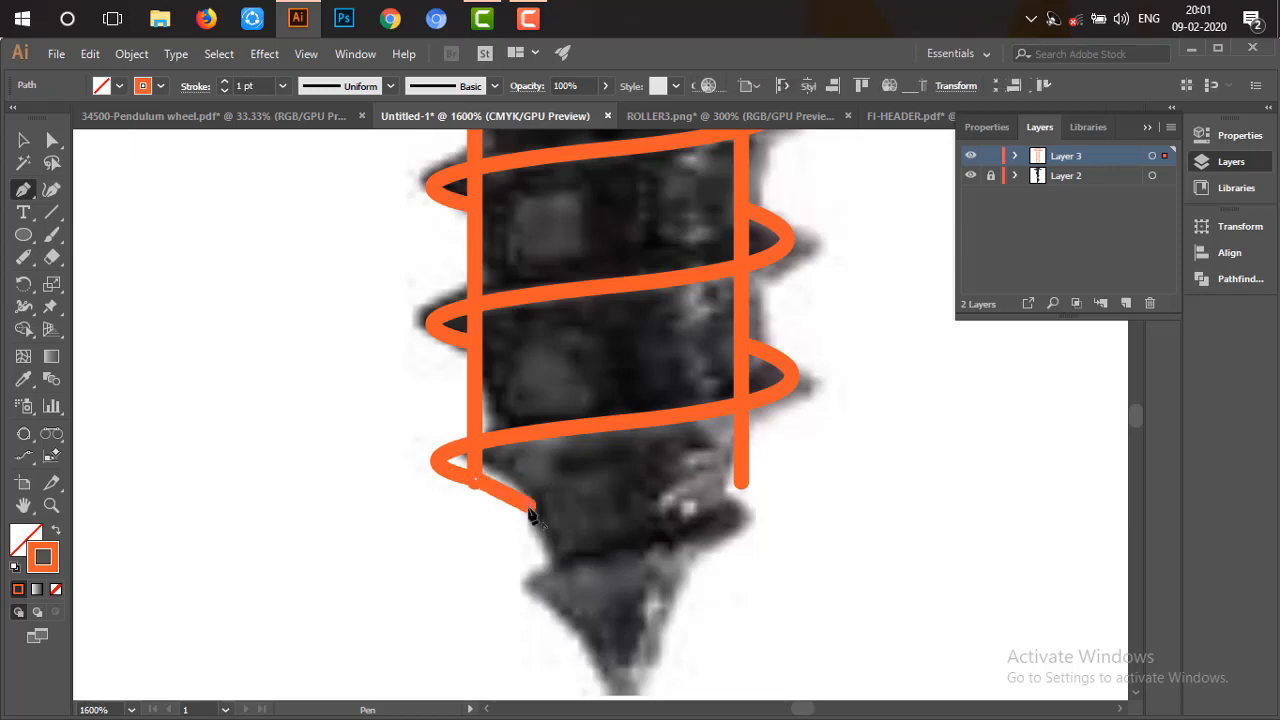
left_click(553, 566)
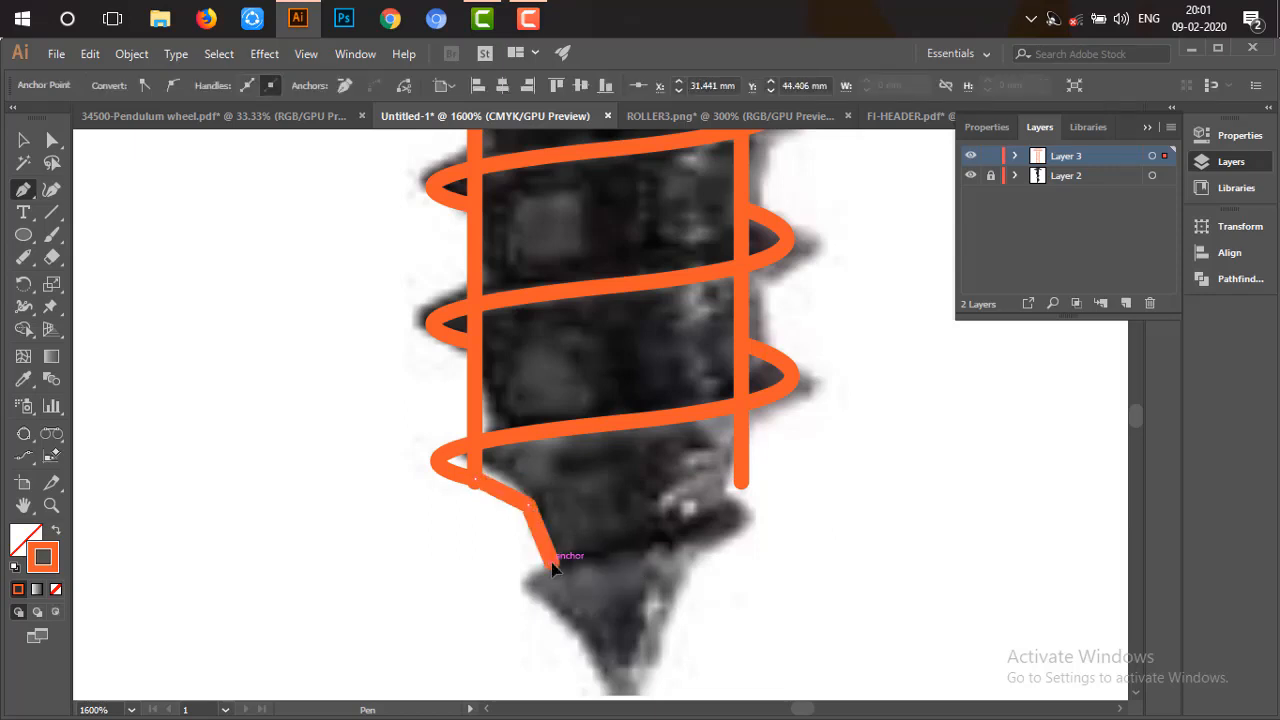
key("Escape")
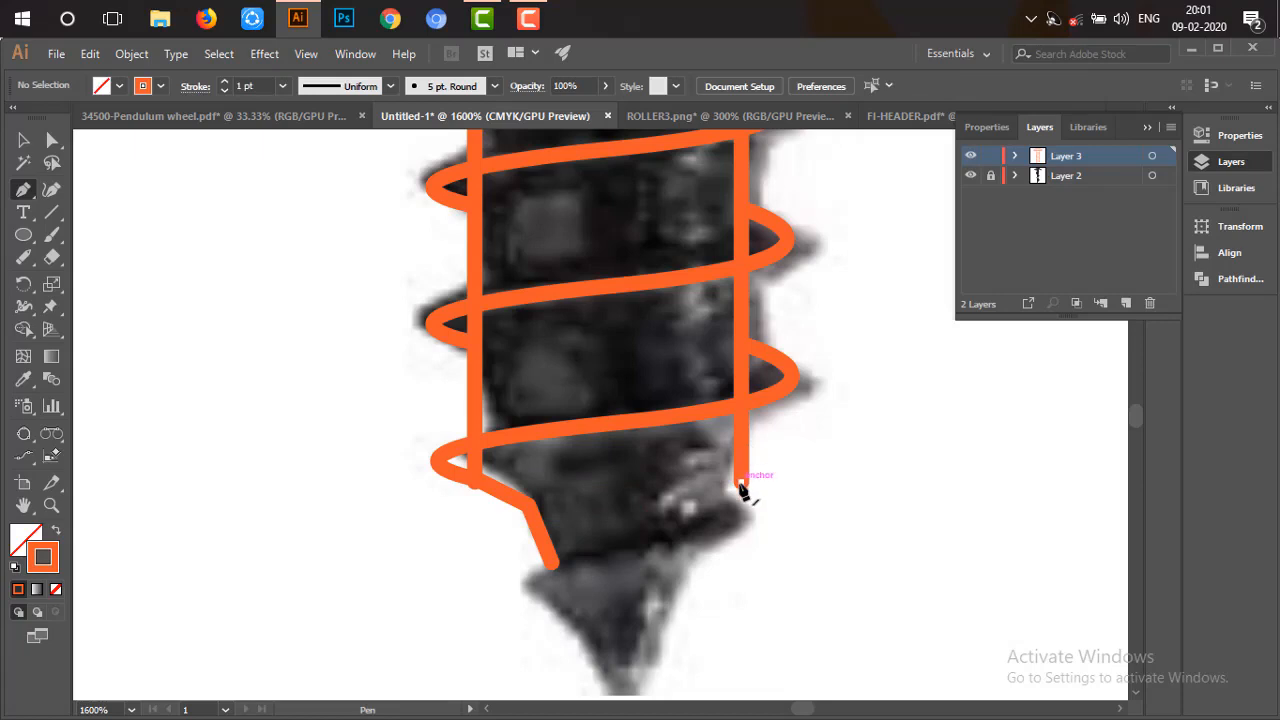
Trim the end of the right shank line below the lowest thread with the Path Eraser
key("n")
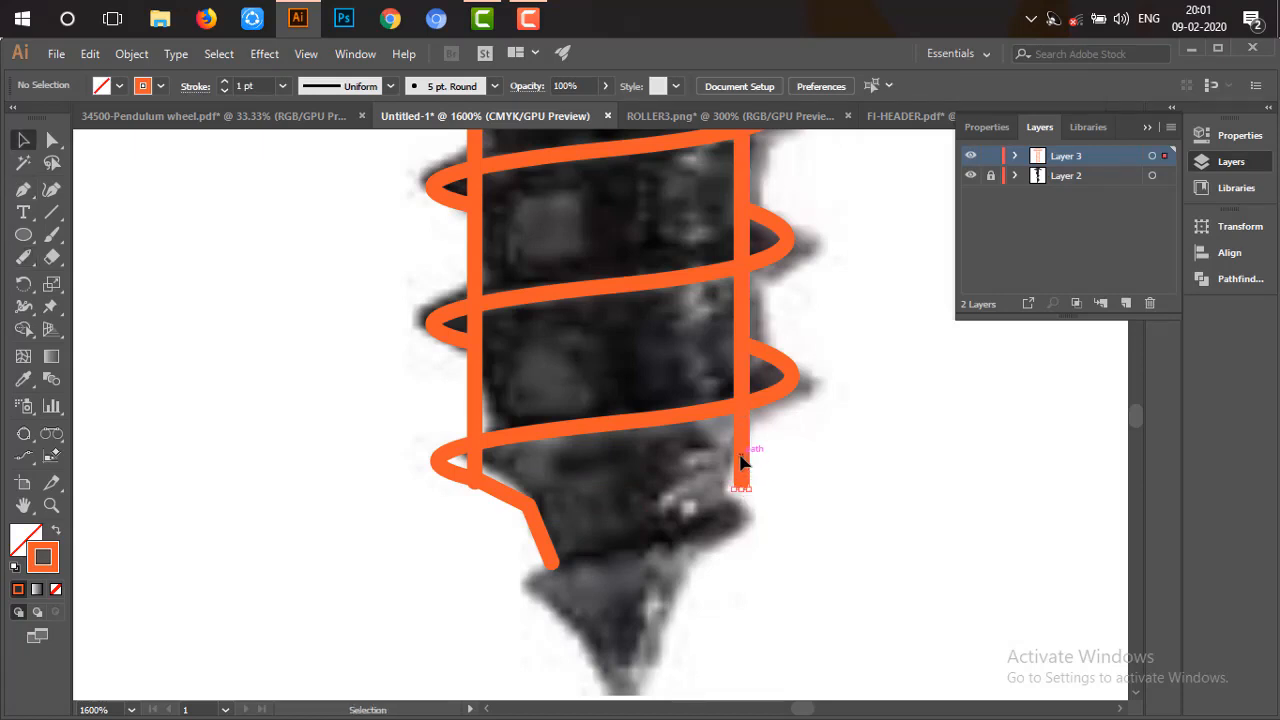
left_click(743, 457, "ctrl")
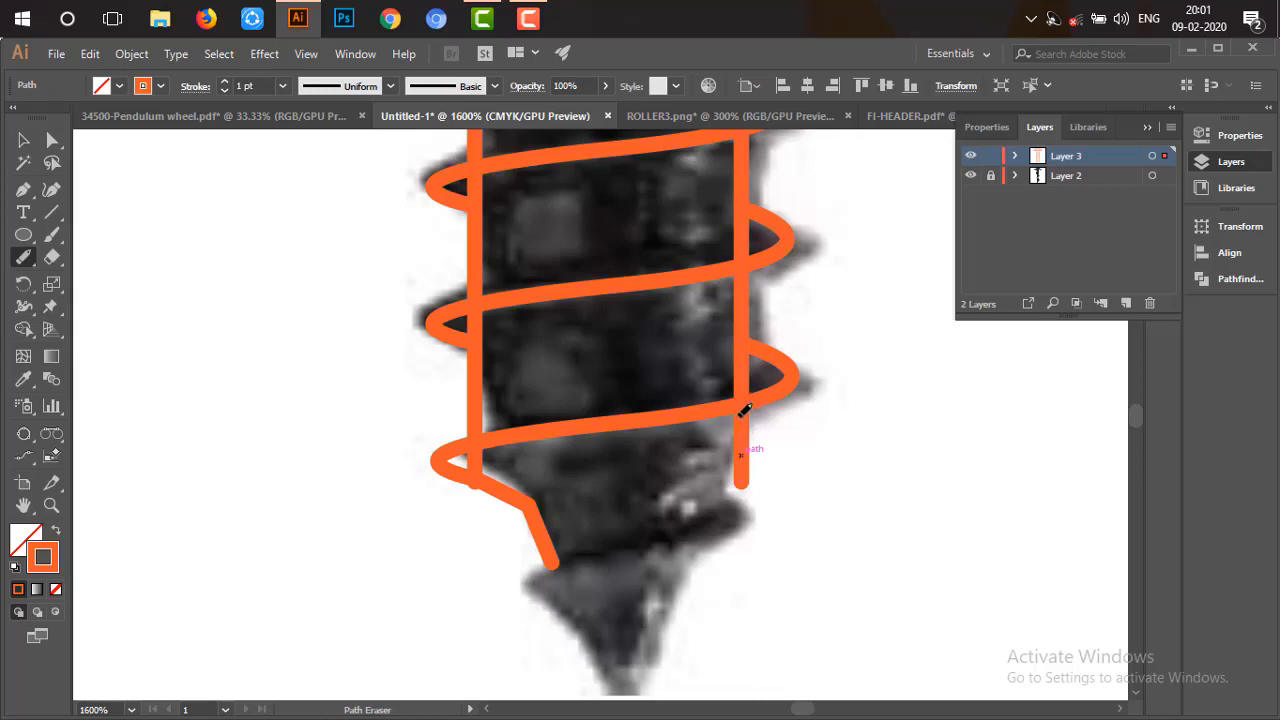